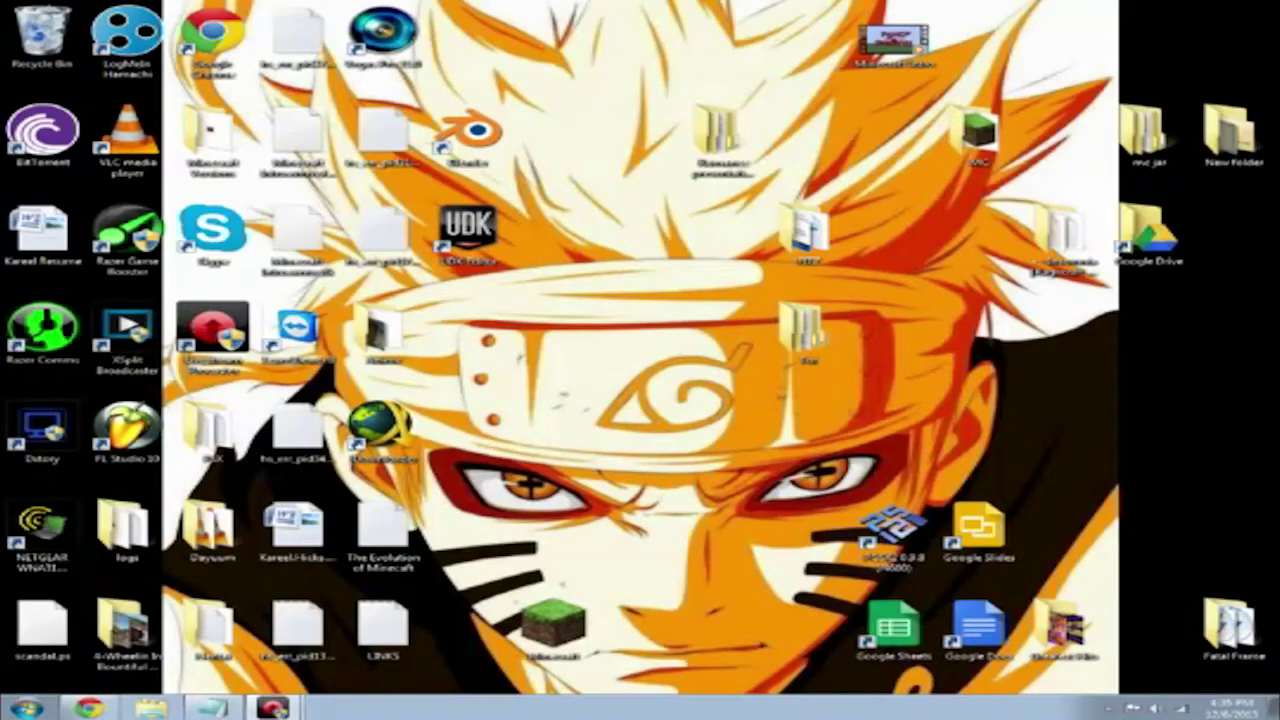
# Switch to Google Chrome and search the web for Ragecraft II in a new tab.
pyautogui.click(88, 708)
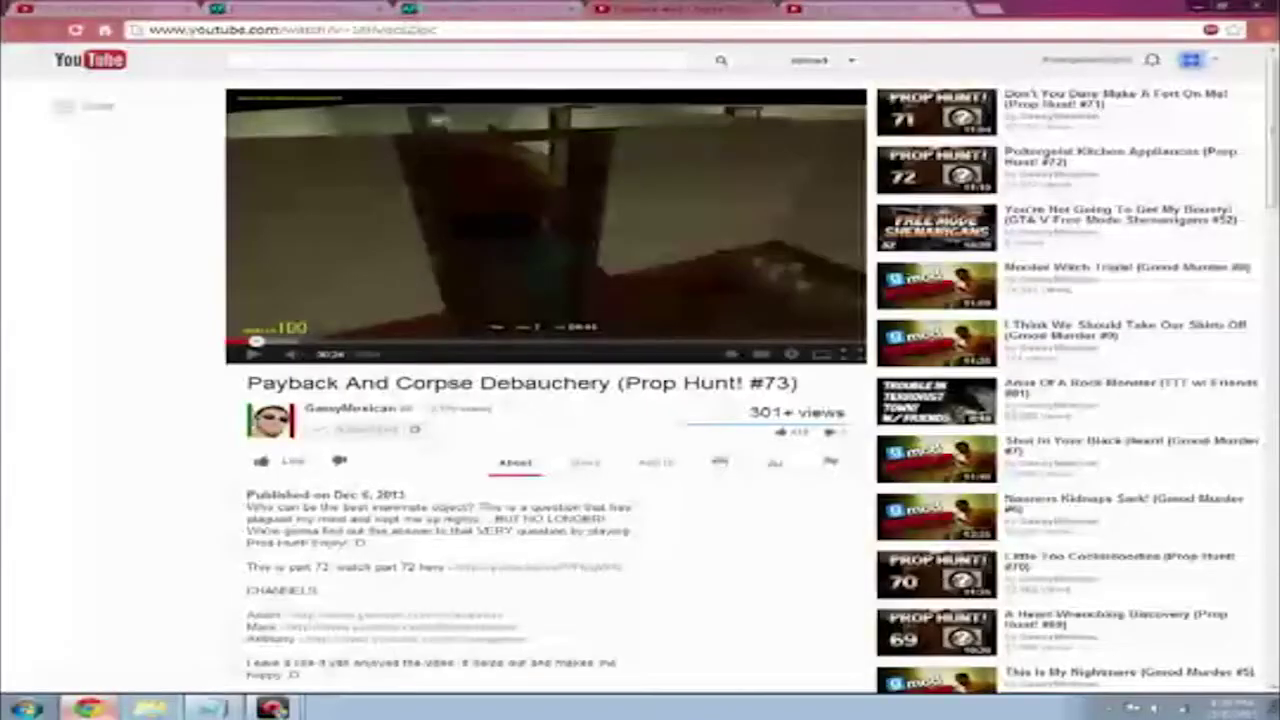
pyautogui.click(988, 9)
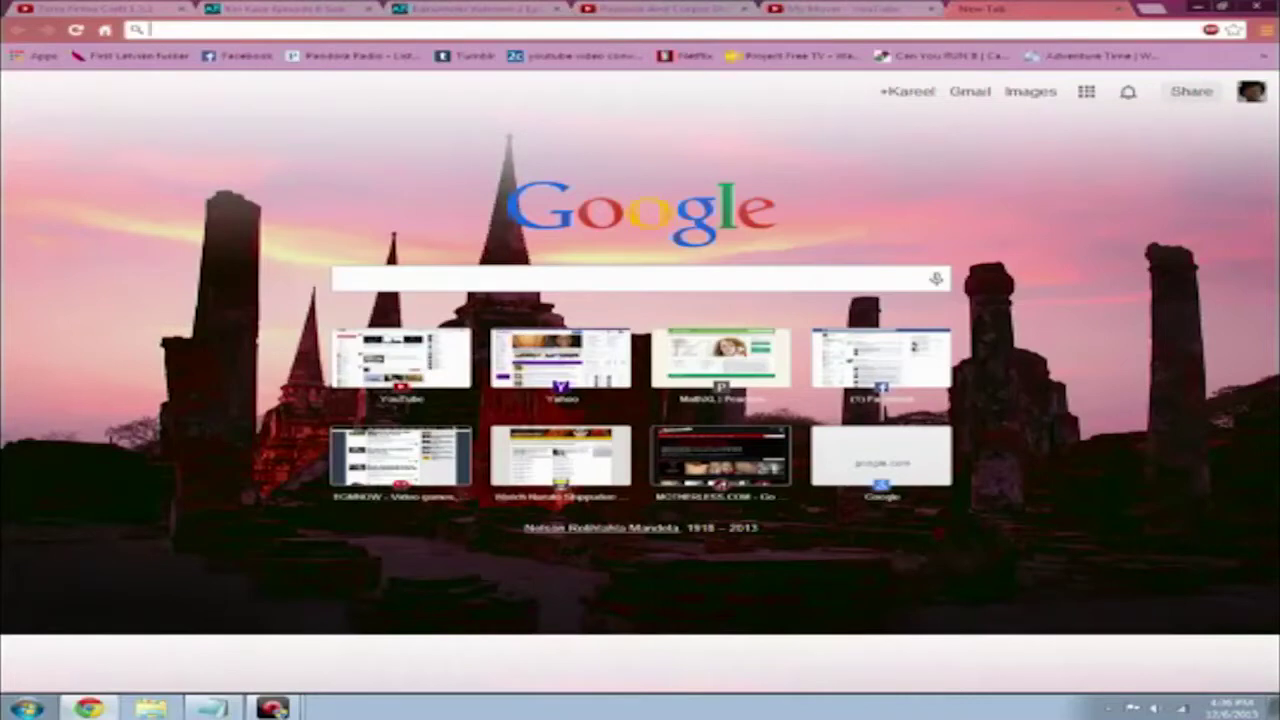
pyautogui.write('rageoraft')
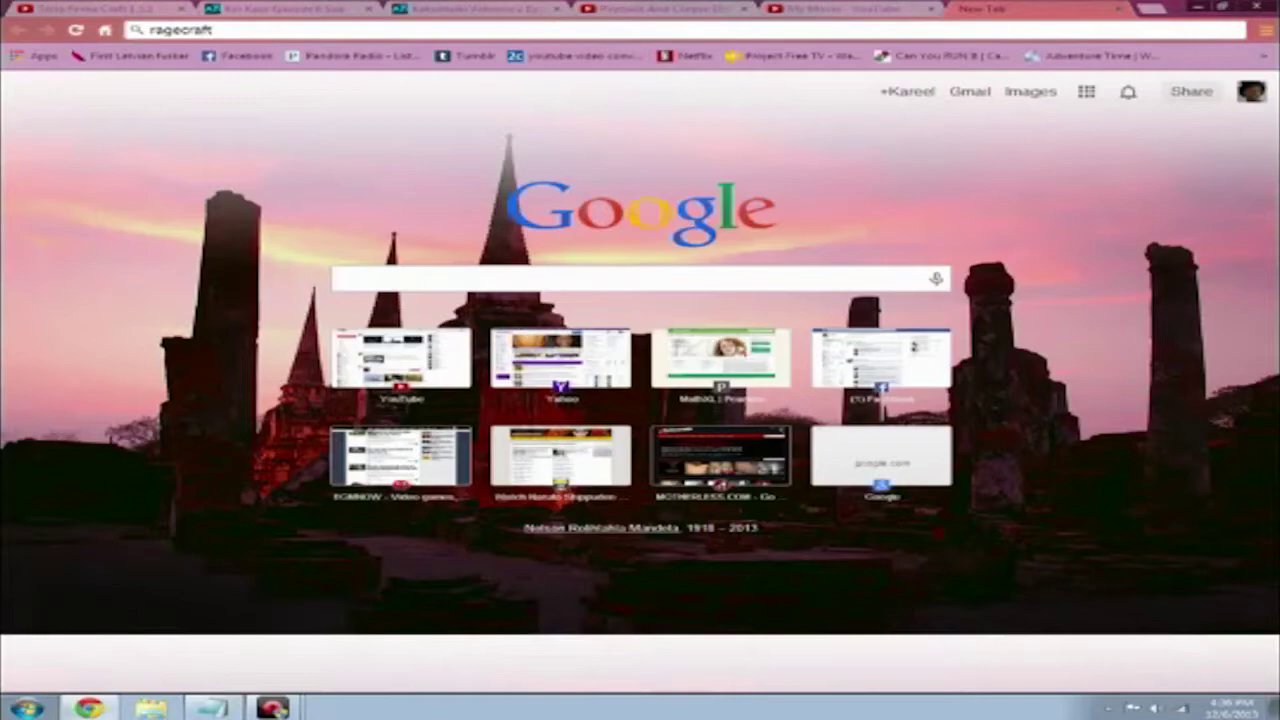
pyautogui.write(' 3')
pyautogui.press('Return')
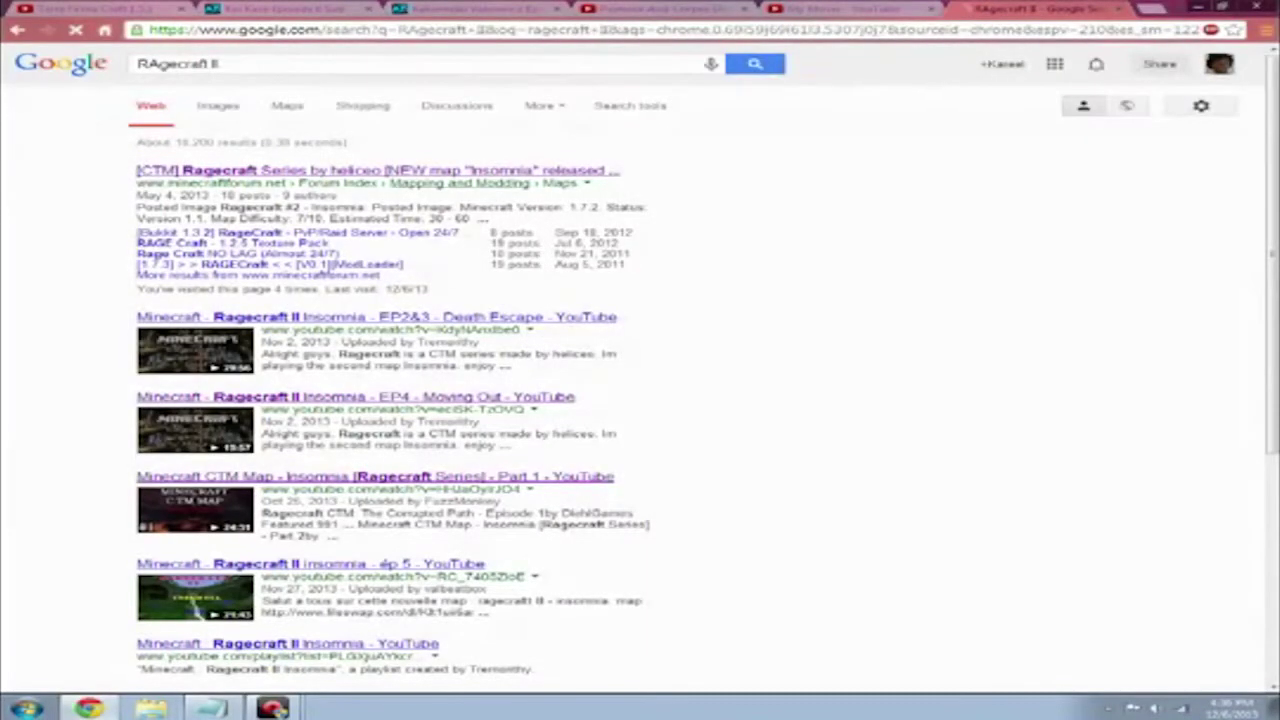
# Open the Minecraft Forums thread on the Ragecraft CTM series and find the Insomnia map's download section.
pyautogui.click(377, 171)
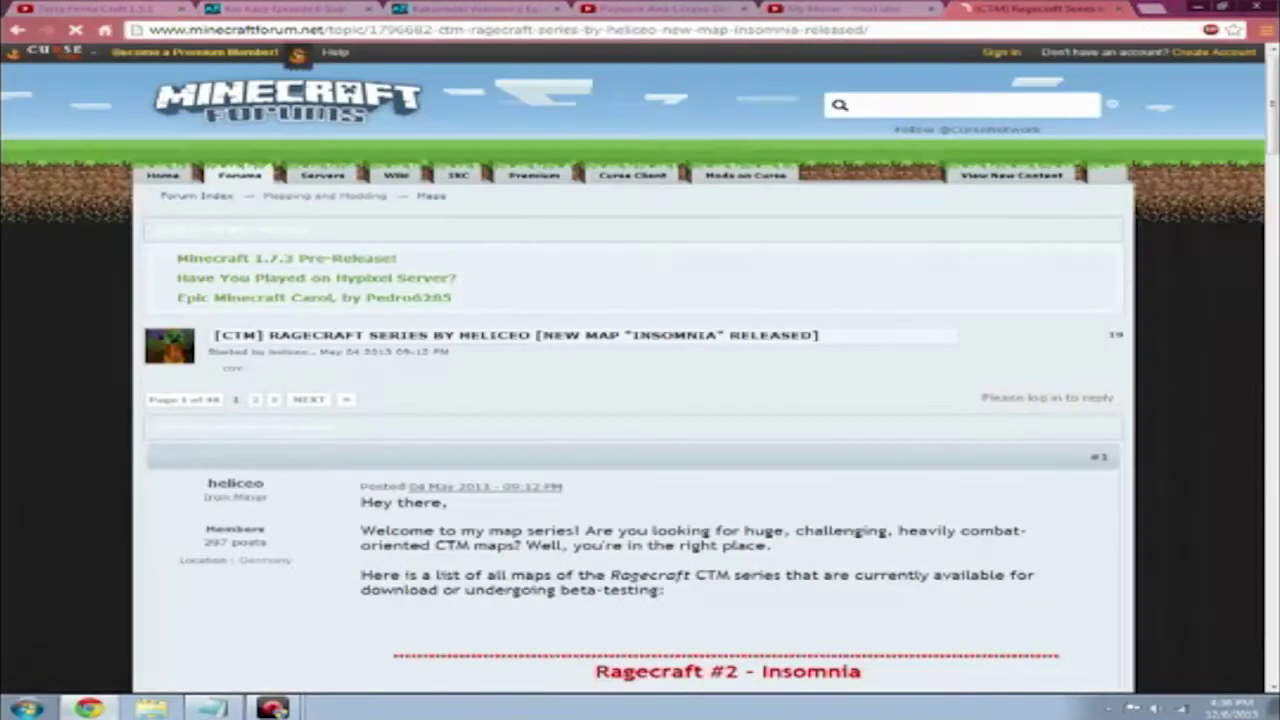
pyautogui.scroll(-2, 640, 400)
pyautogui.scroll(-1, 640, 400)
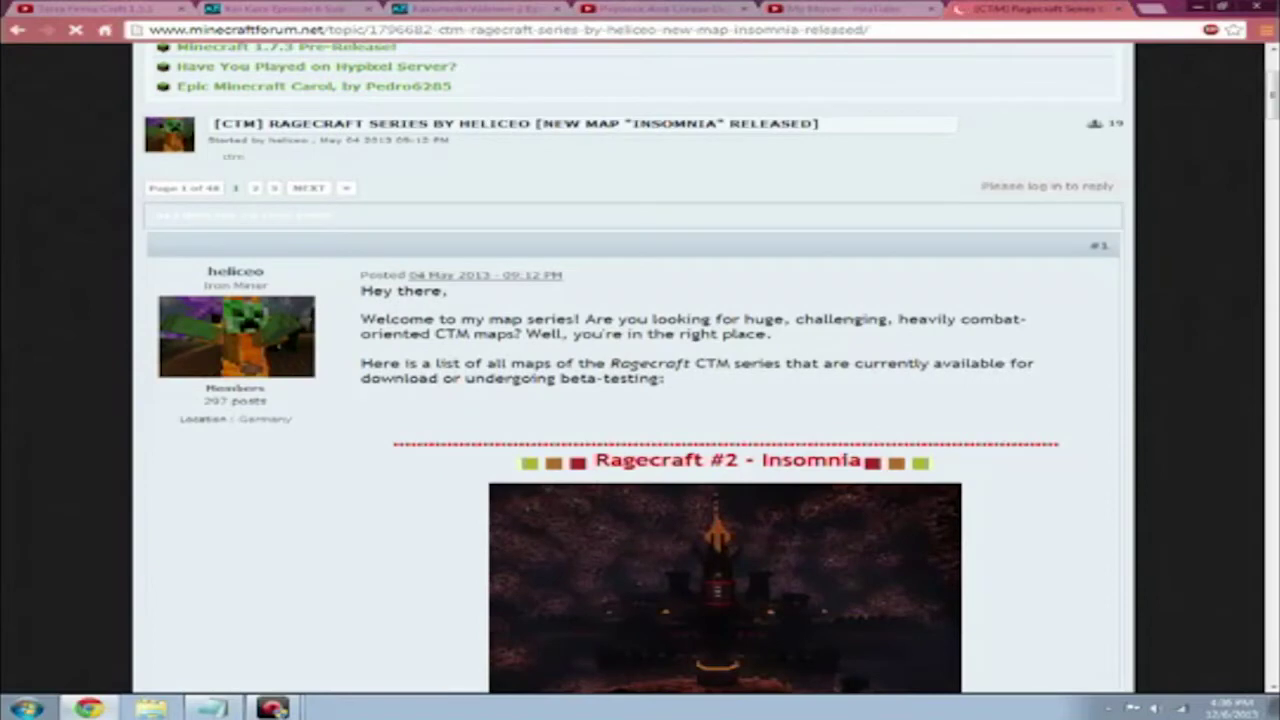
pyautogui.scroll(-5, 640, 400)
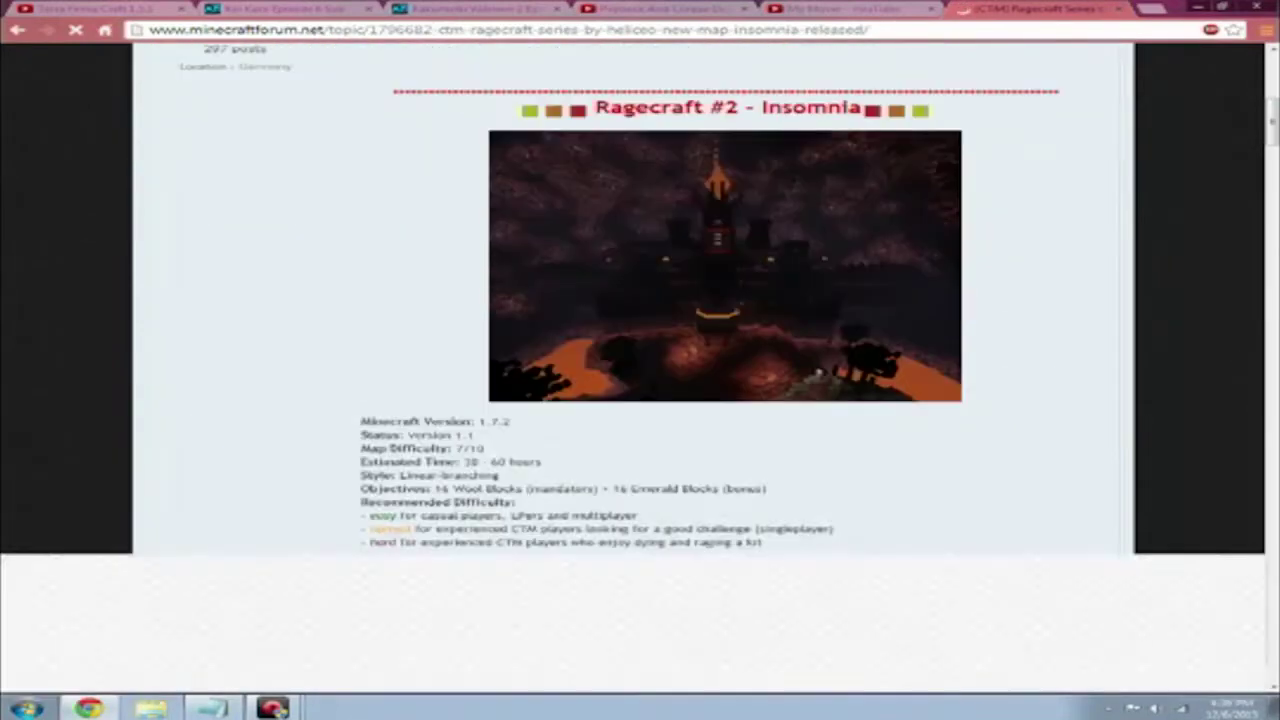
pyautogui.scroll(-3, 640, 400)
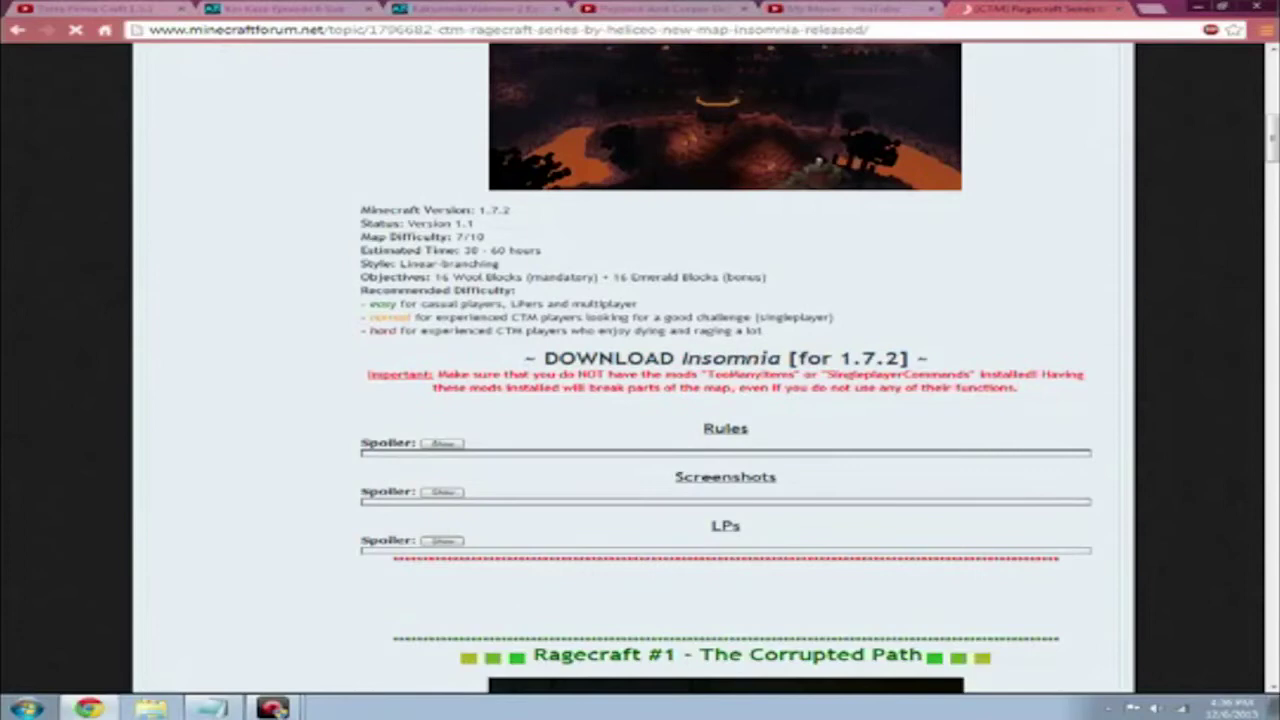
pyautogui.scroll(-2, 640, 400)
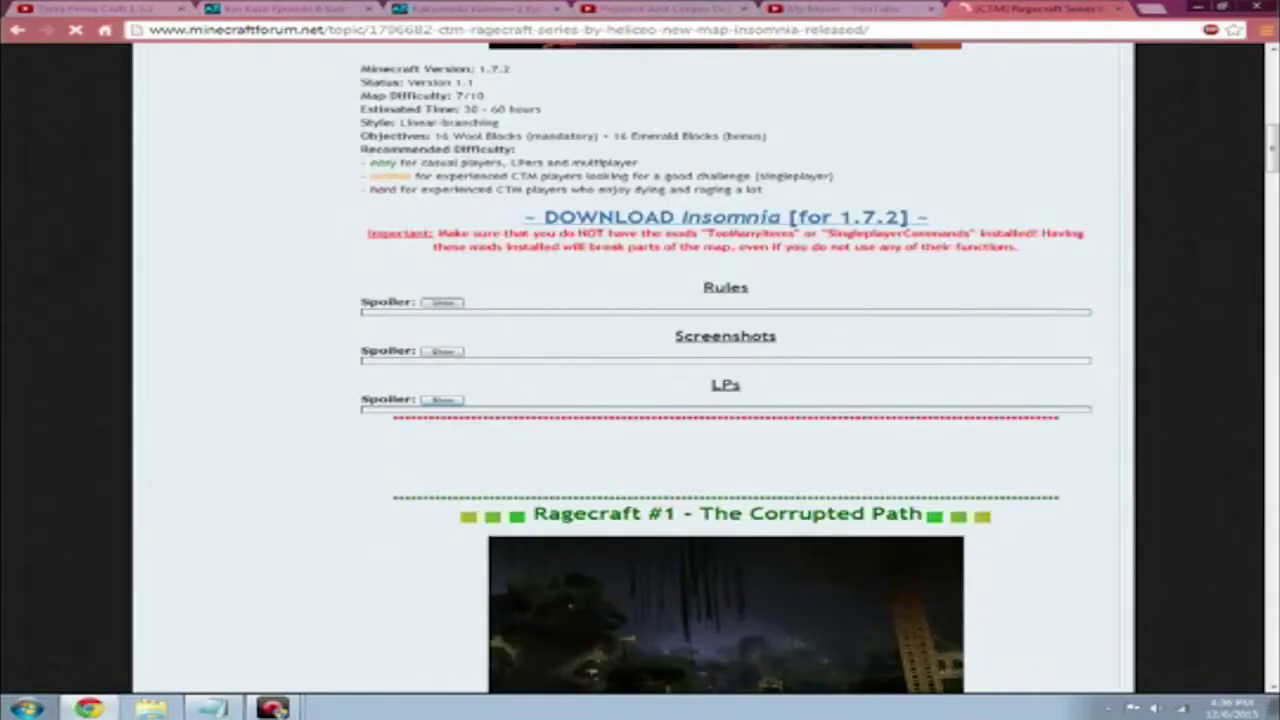
# Expand the LPs spoiler under the Insomnia map and look through its embedded videos.
pyautogui.click(442, 399)
pyautogui.scroll(-2, 640, 400)
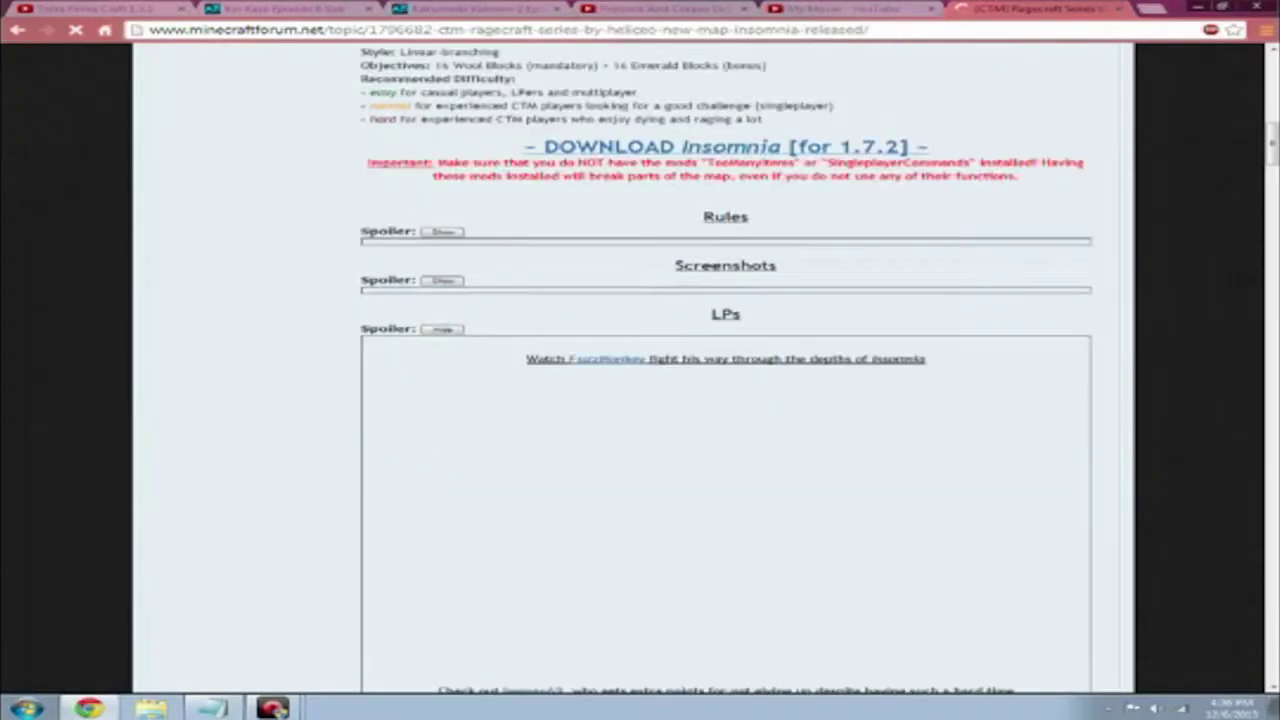
pyautogui.scroll(-4, 725, 400)
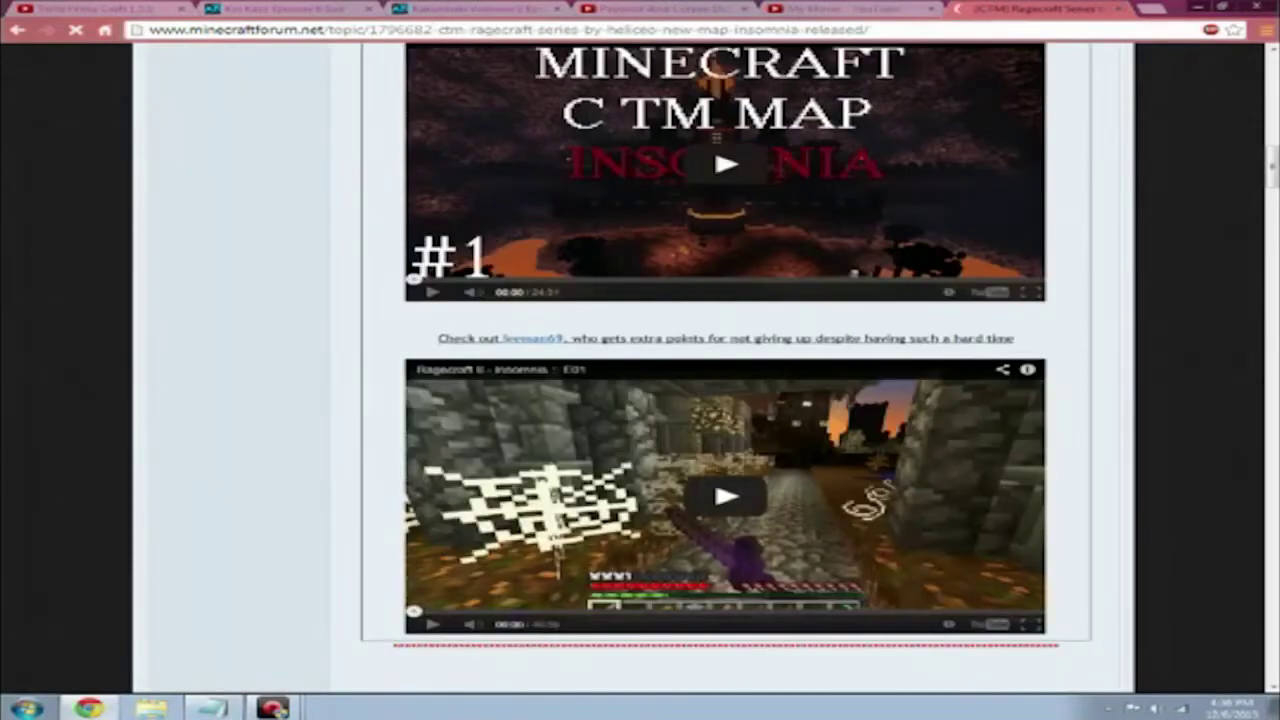
pyautogui.scroll(-1, 725, 425)
pyautogui.scroll(12, 725, 425)
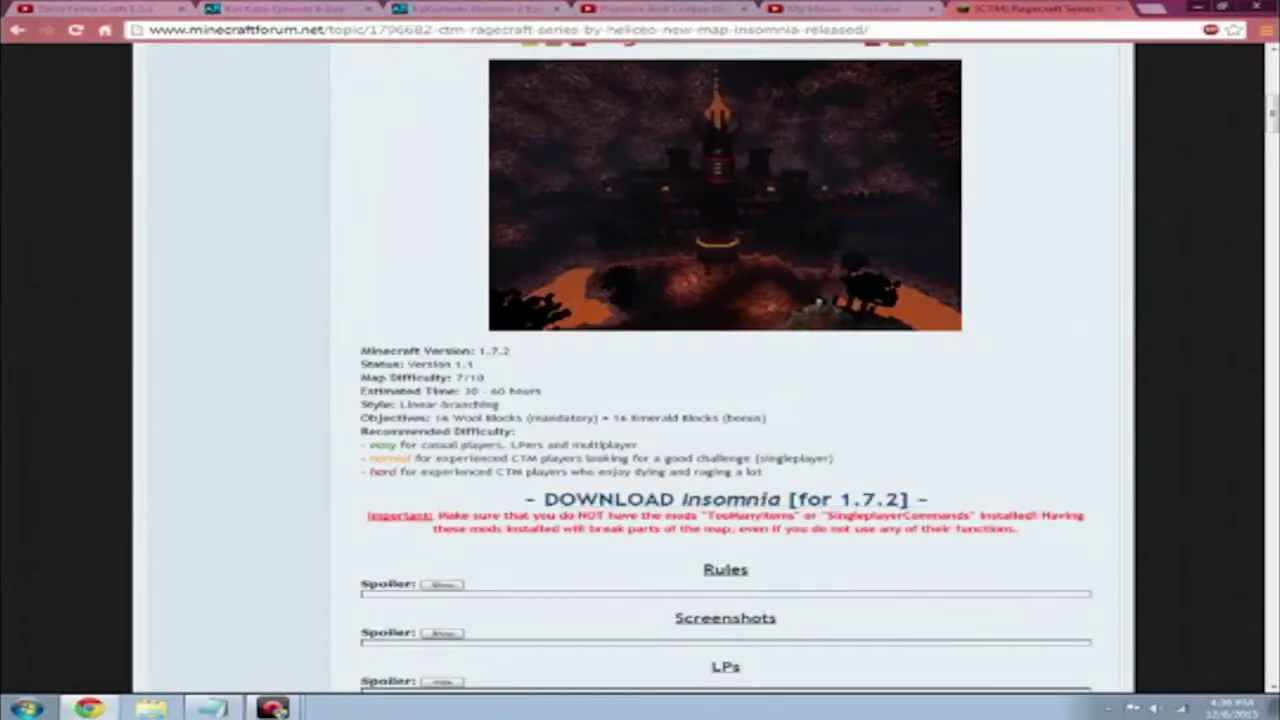
# Open the Insomnia [for 1.7.2] download page and review the zip's contents and download options.
pyautogui.click(725, 499)
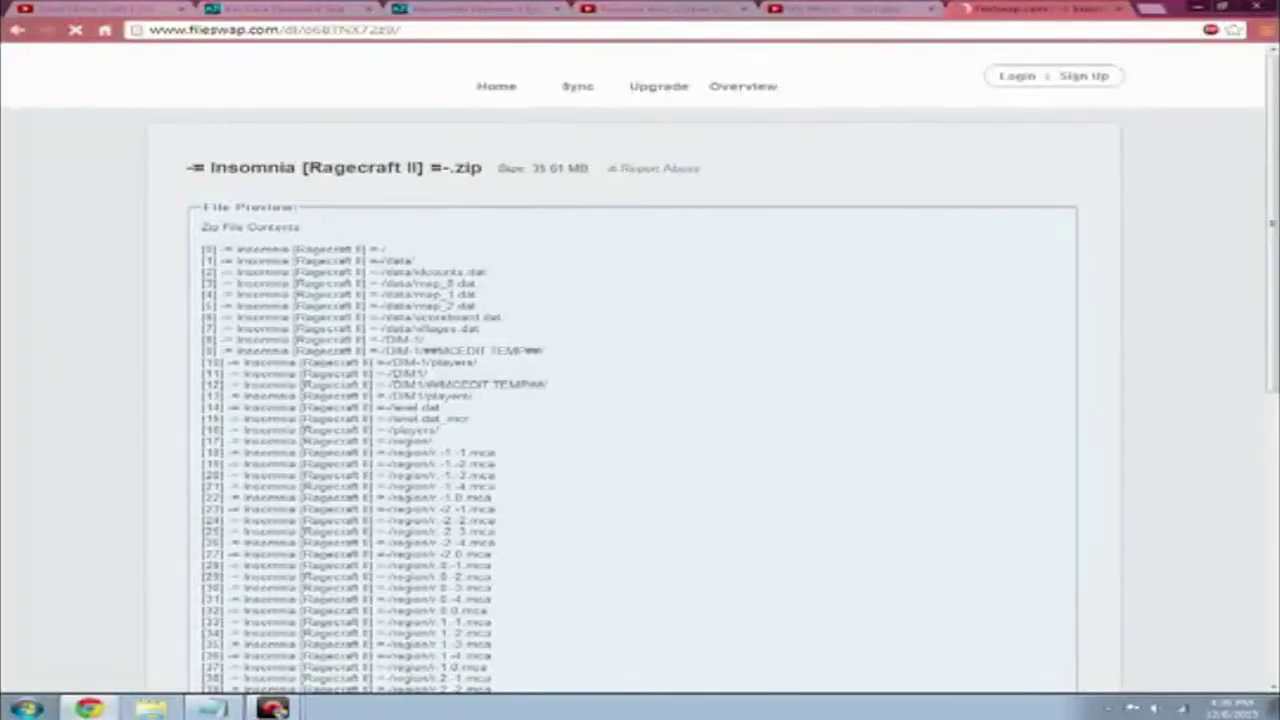
pyautogui.scroll(-4, 640, 370)
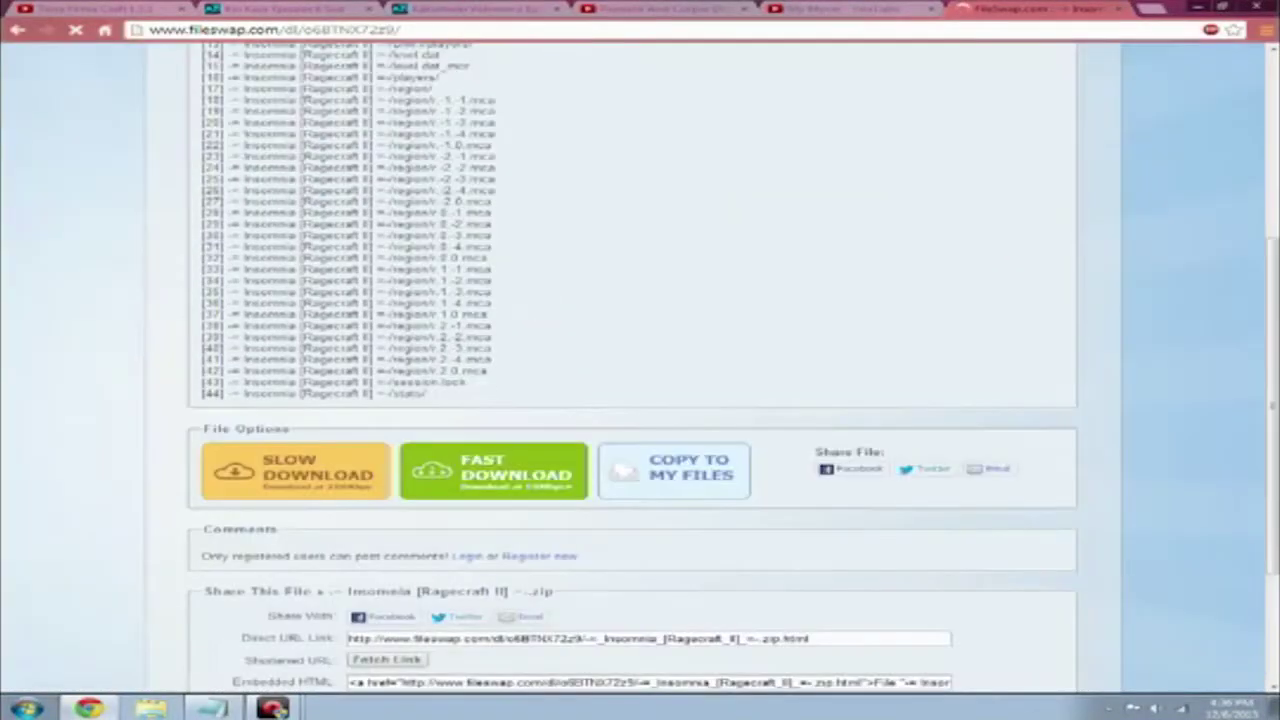
pyautogui.scroll(3, 640, 370)
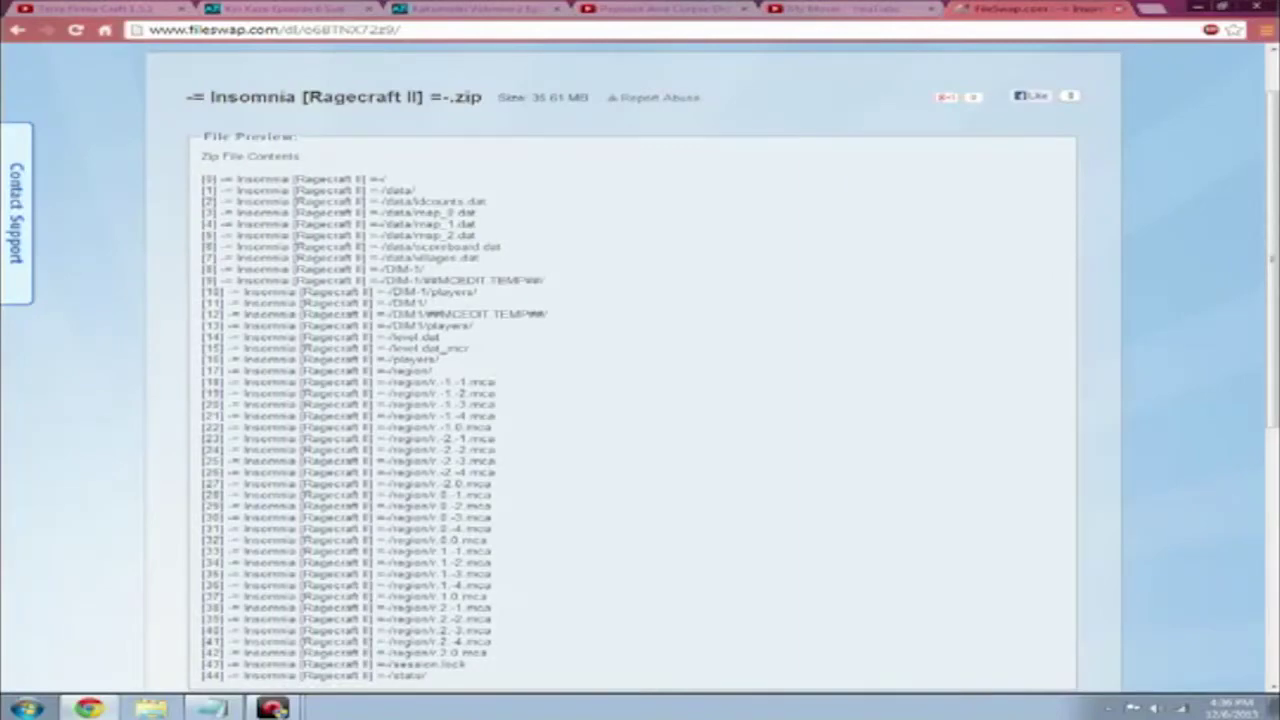
# Close the file page, search the browser's download history for Rage, and show the Insomnia [Ragecraft II] zip in its folder.
pyautogui.click(848, 9)
pyautogui.click(1038, 9)
pyautogui.click(1118, 9)
pyautogui.click(1267, 30)
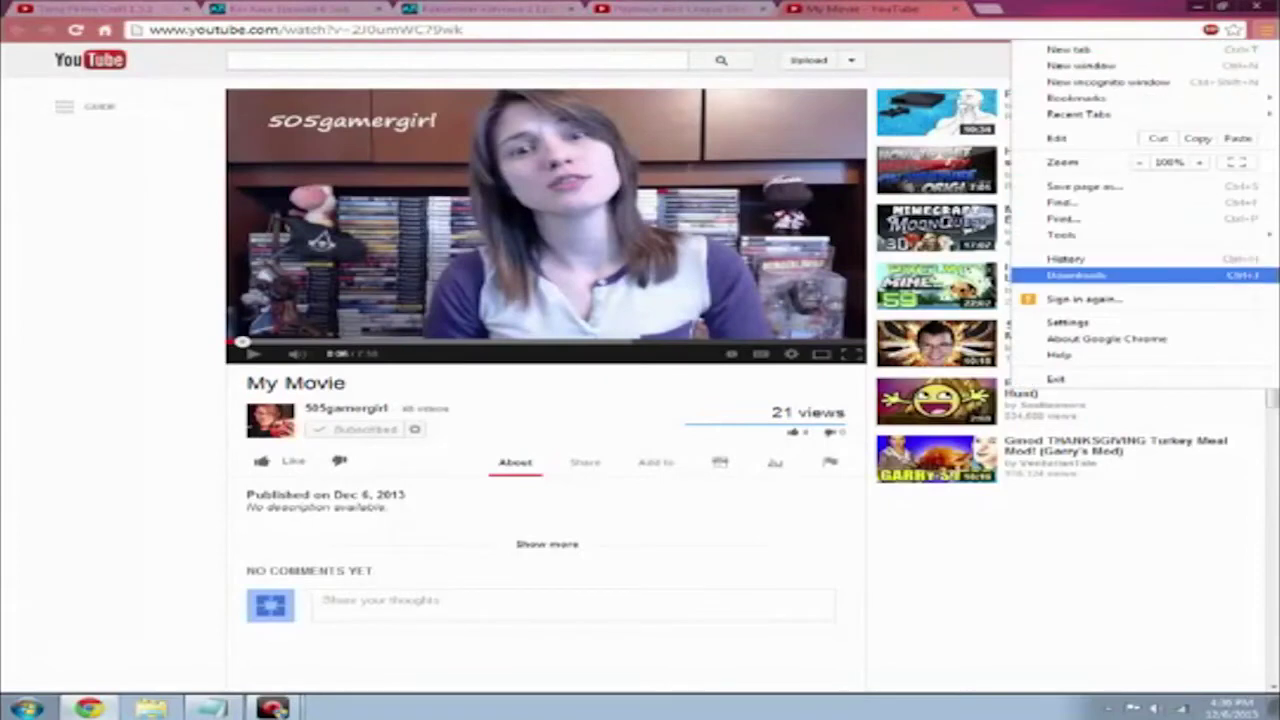
pyautogui.click(1077, 275)
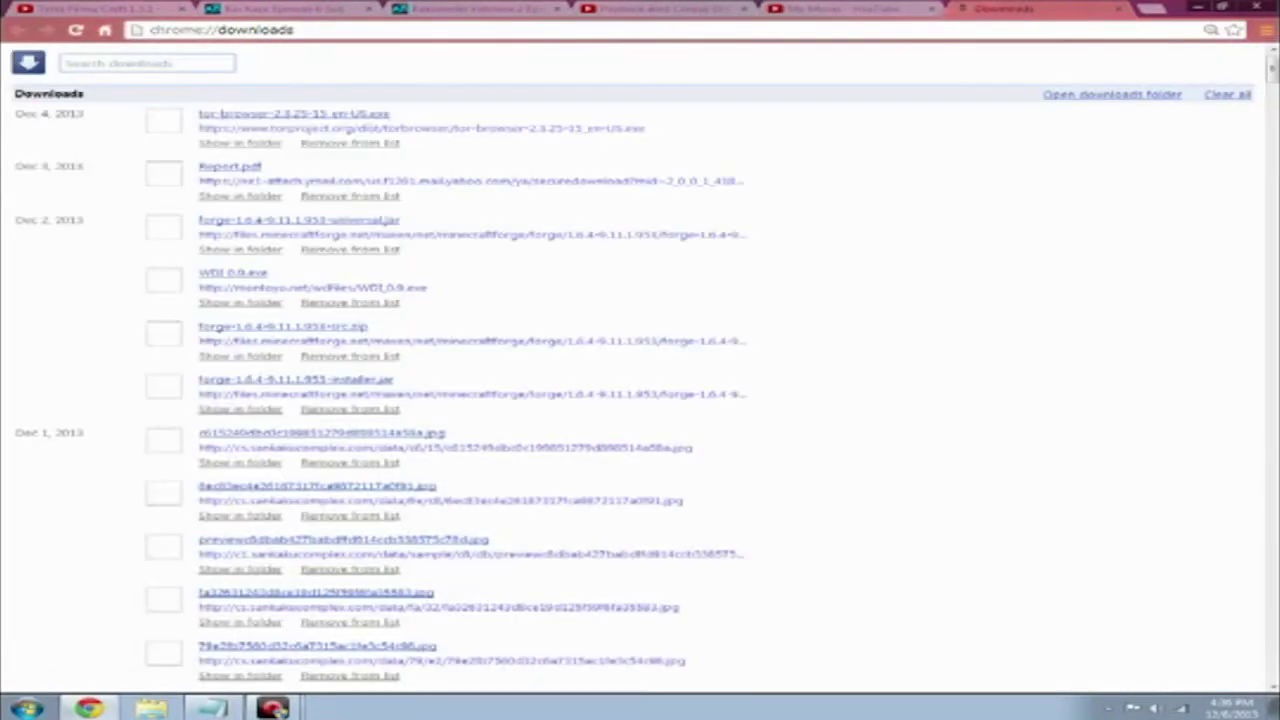
pyautogui.write('forge')
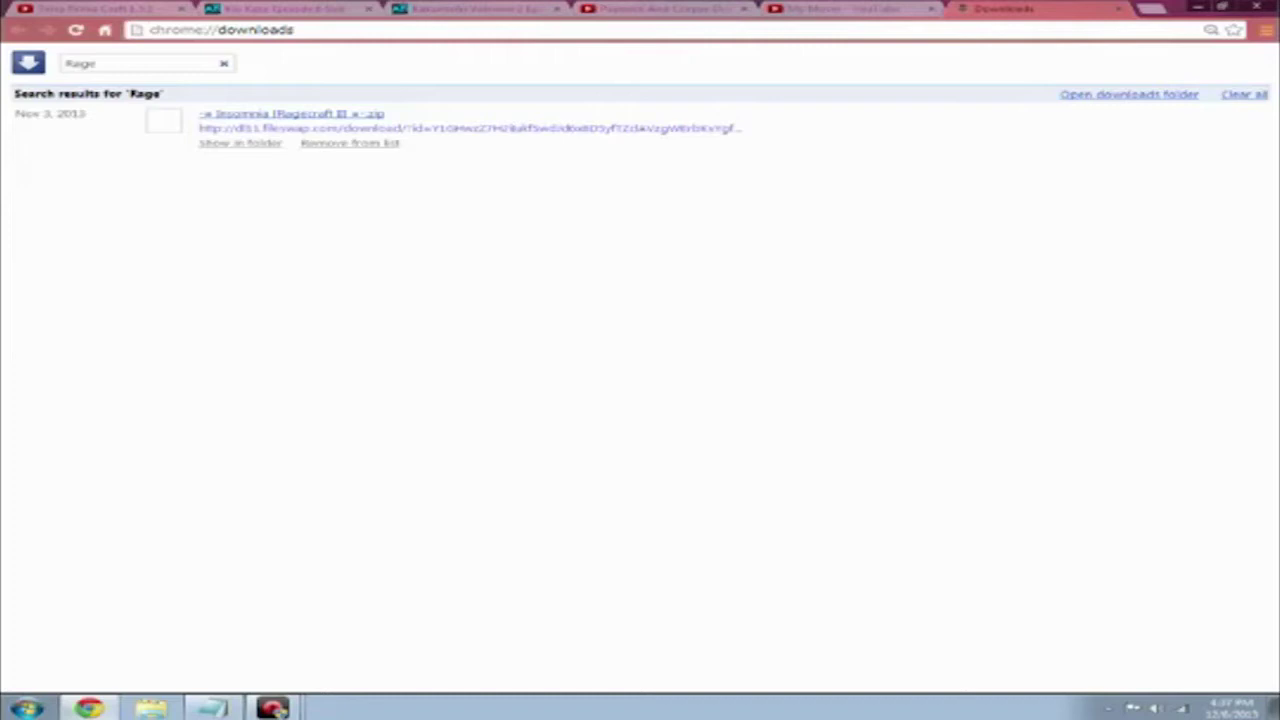
pyautogui.click(240, 143)
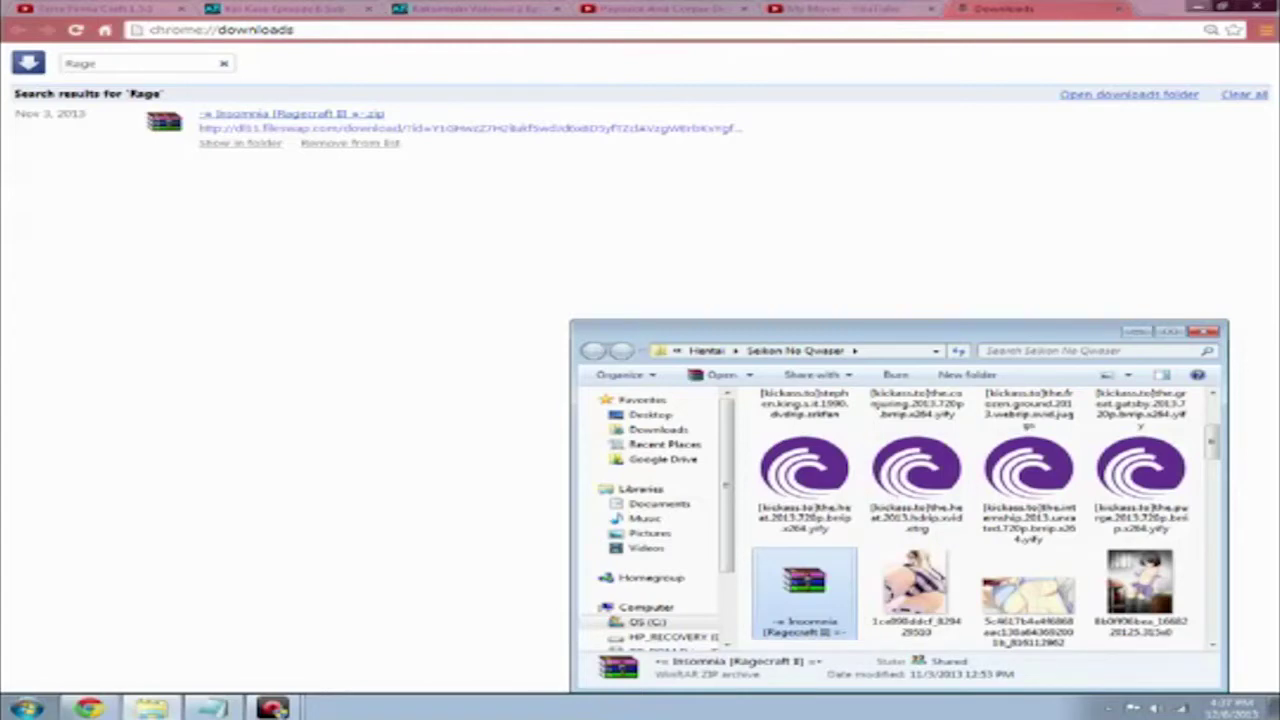
# Move the Insomnia [Ragecraft II] zip from its folder onto the desktop and minimize the open windows.
pyautogui.click(1198, 7)
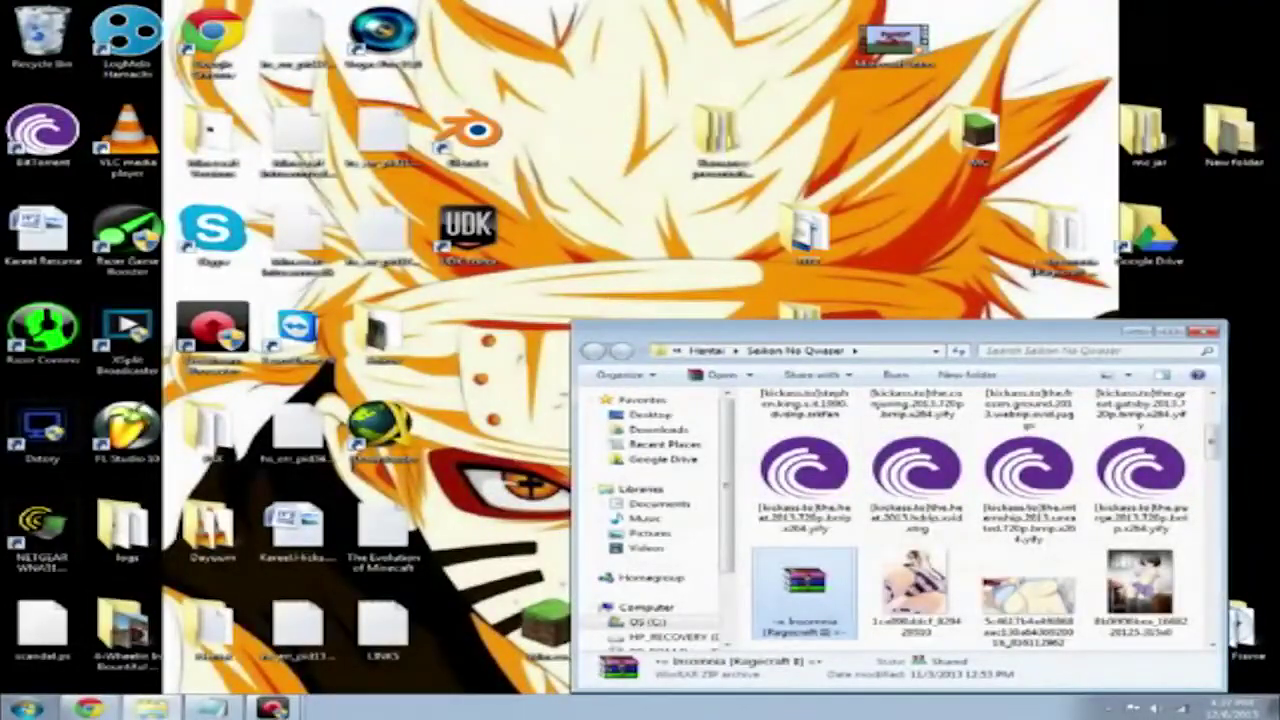
pyautogui.press('super')
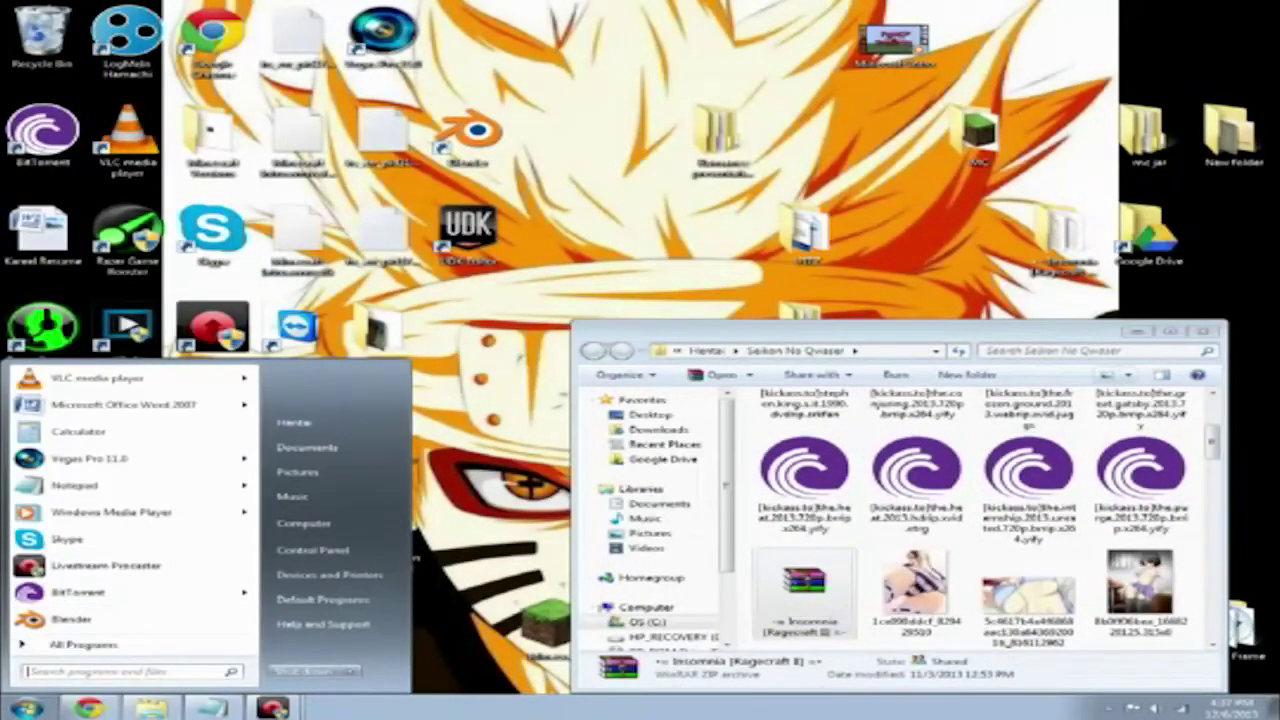
pyautogui.moveTo(804, 590); pyautogui.dragTo(468, 38)
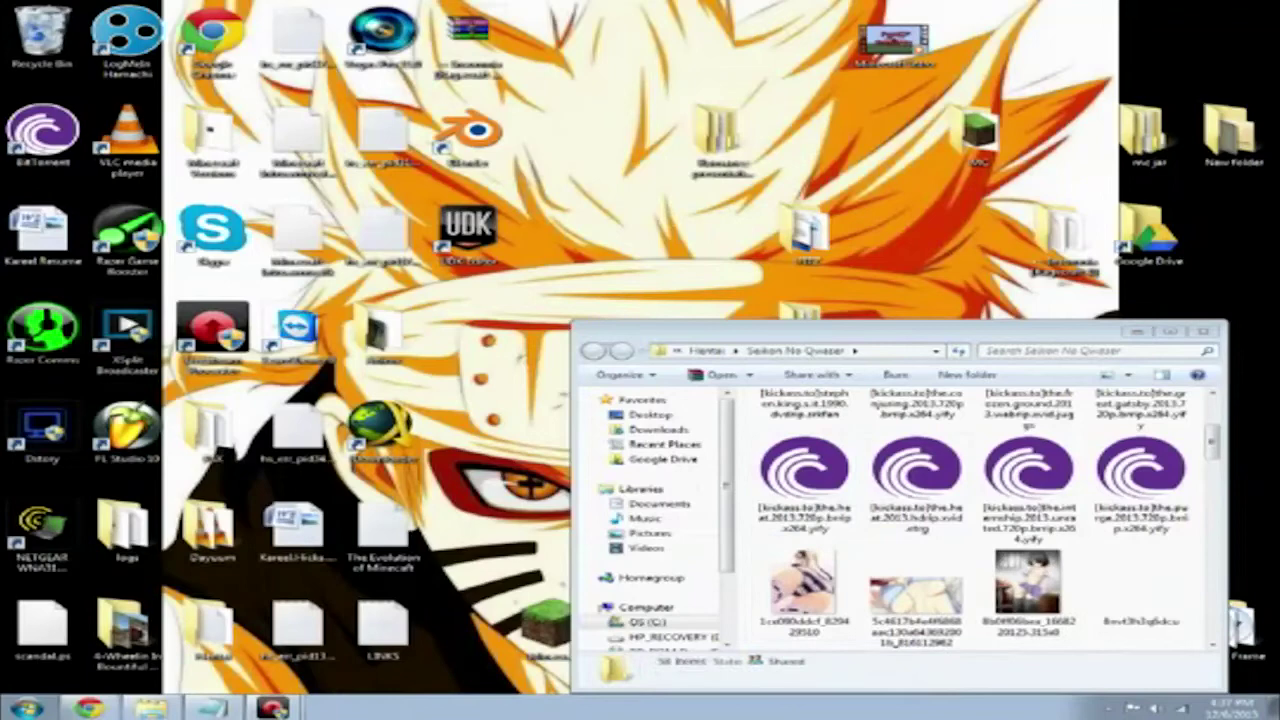
pyautogui.click(1137, 332)
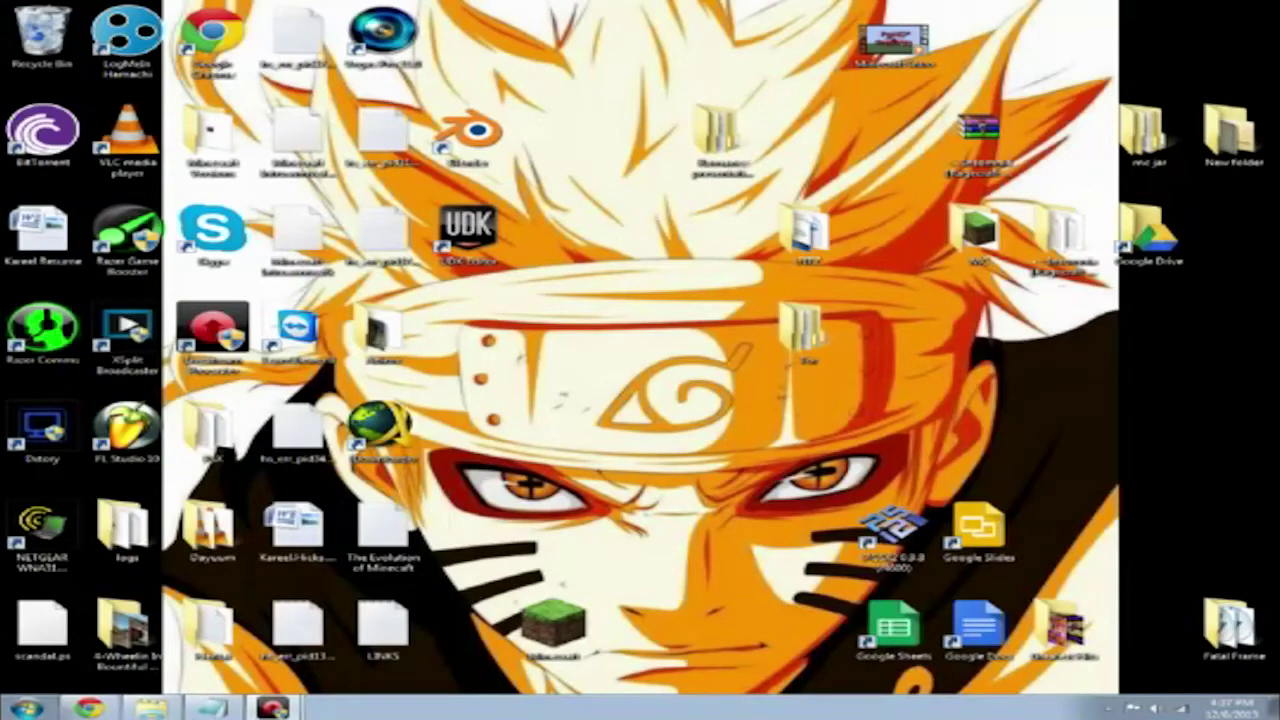
pyautogui.press('super')
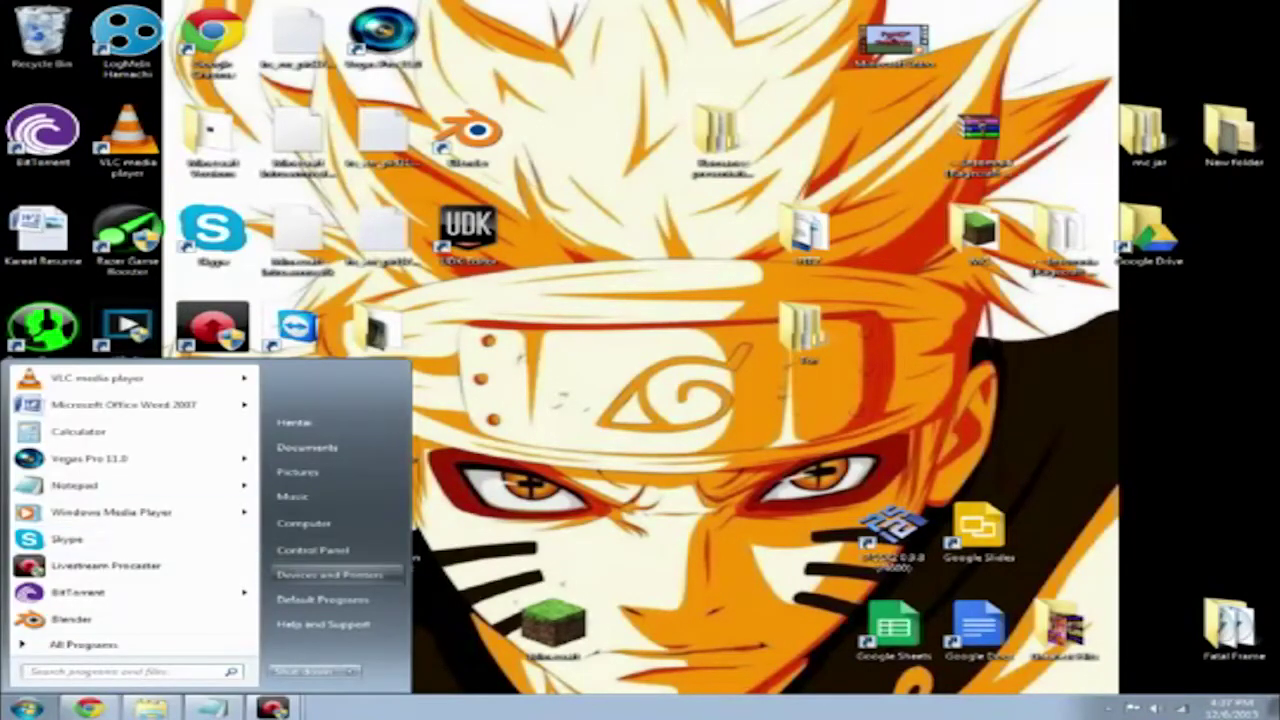
pyautogui.write('run')
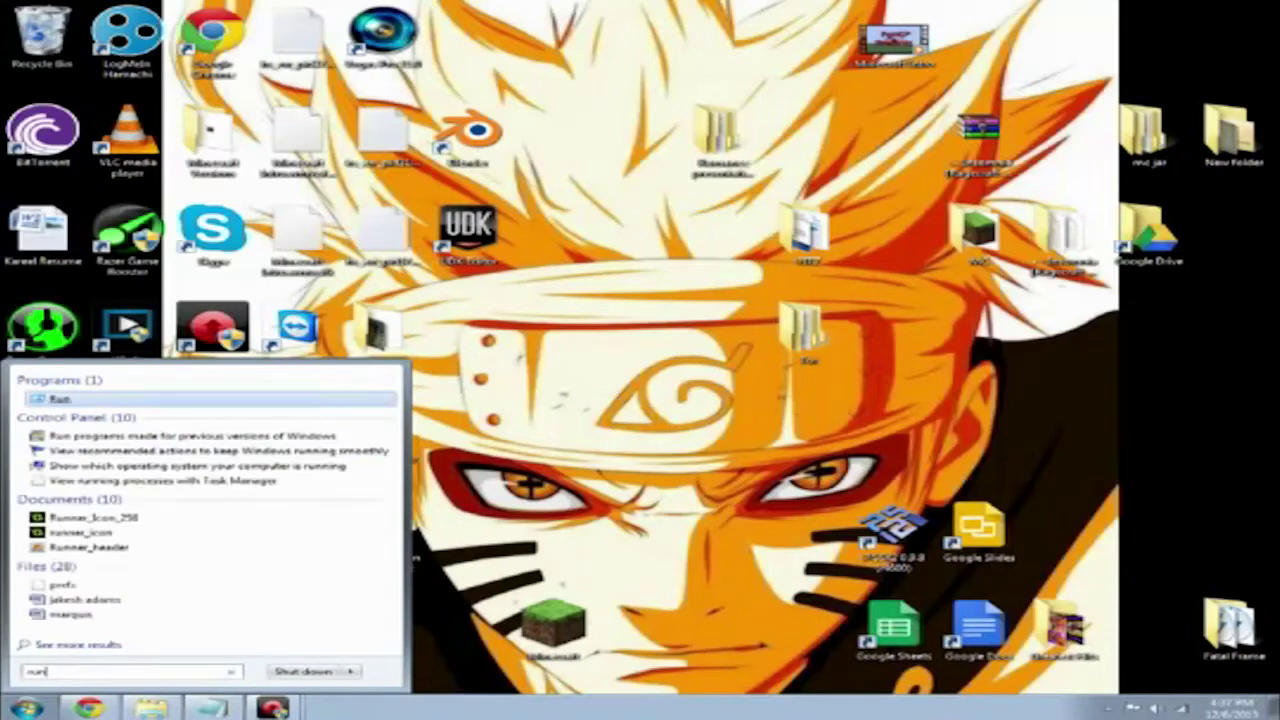
pyautogui.press('Return')
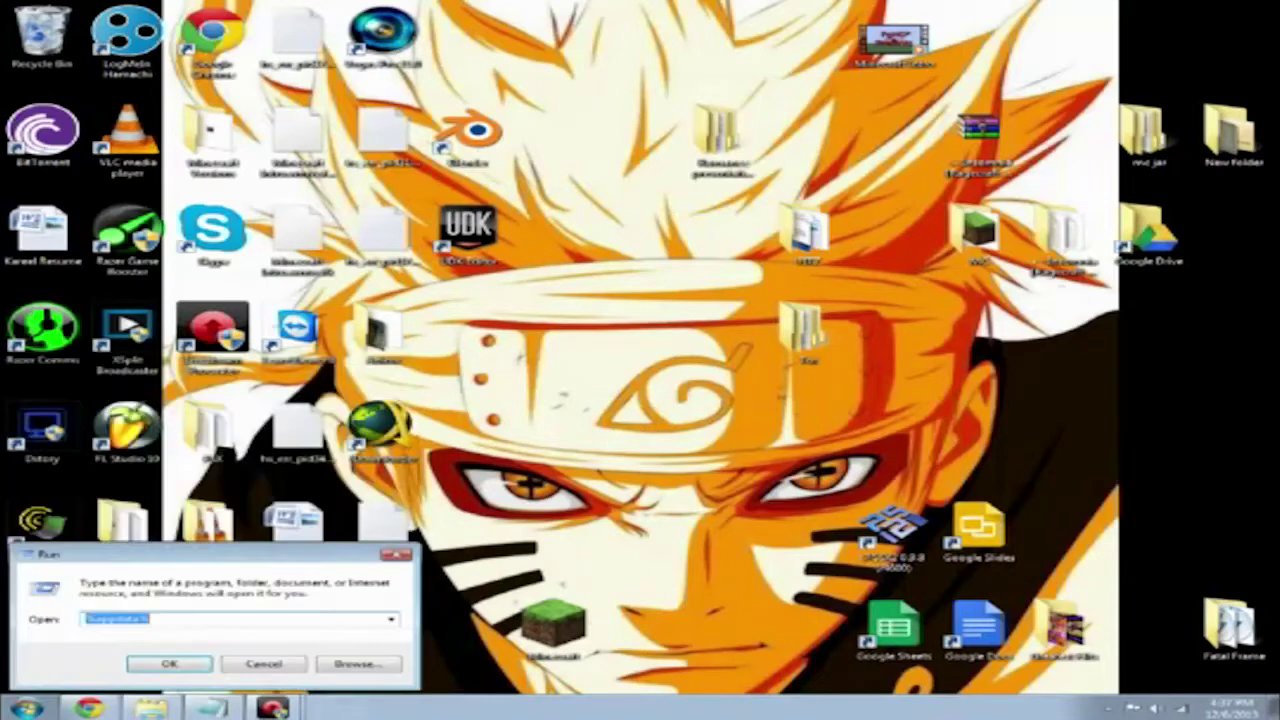
pyautogui.click(397, 554)
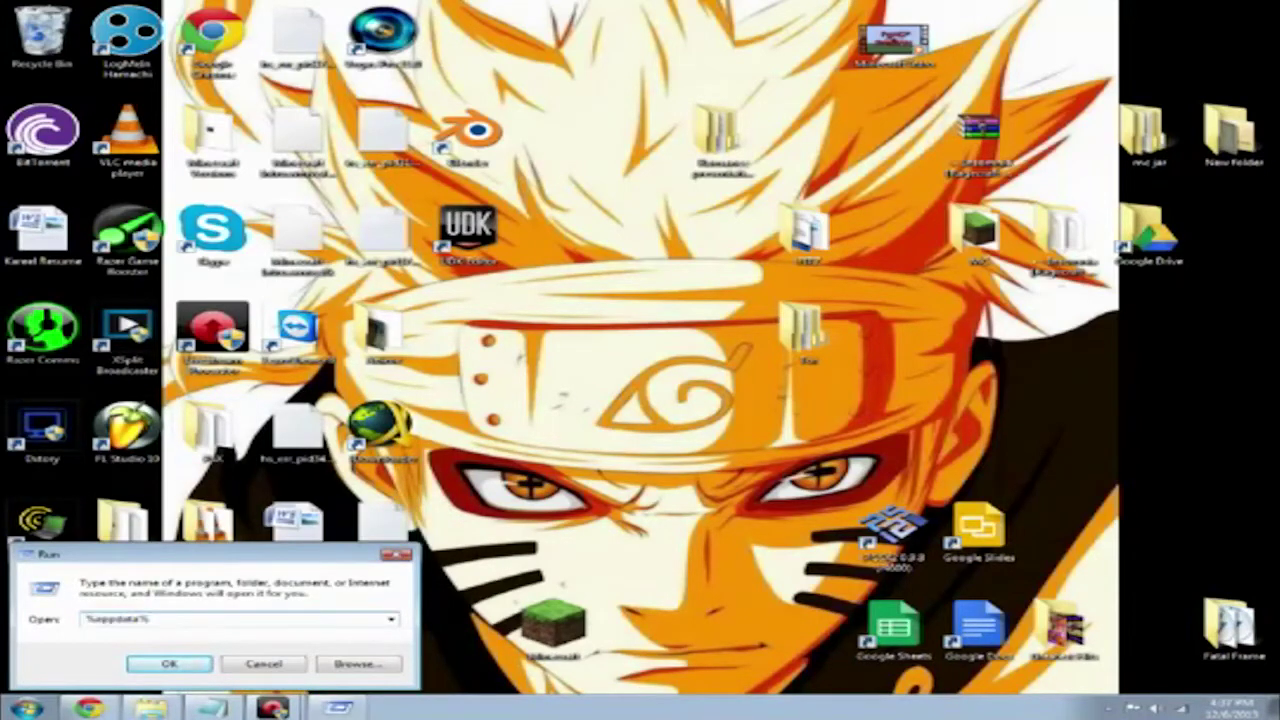
pyautogui.click(27, 708)
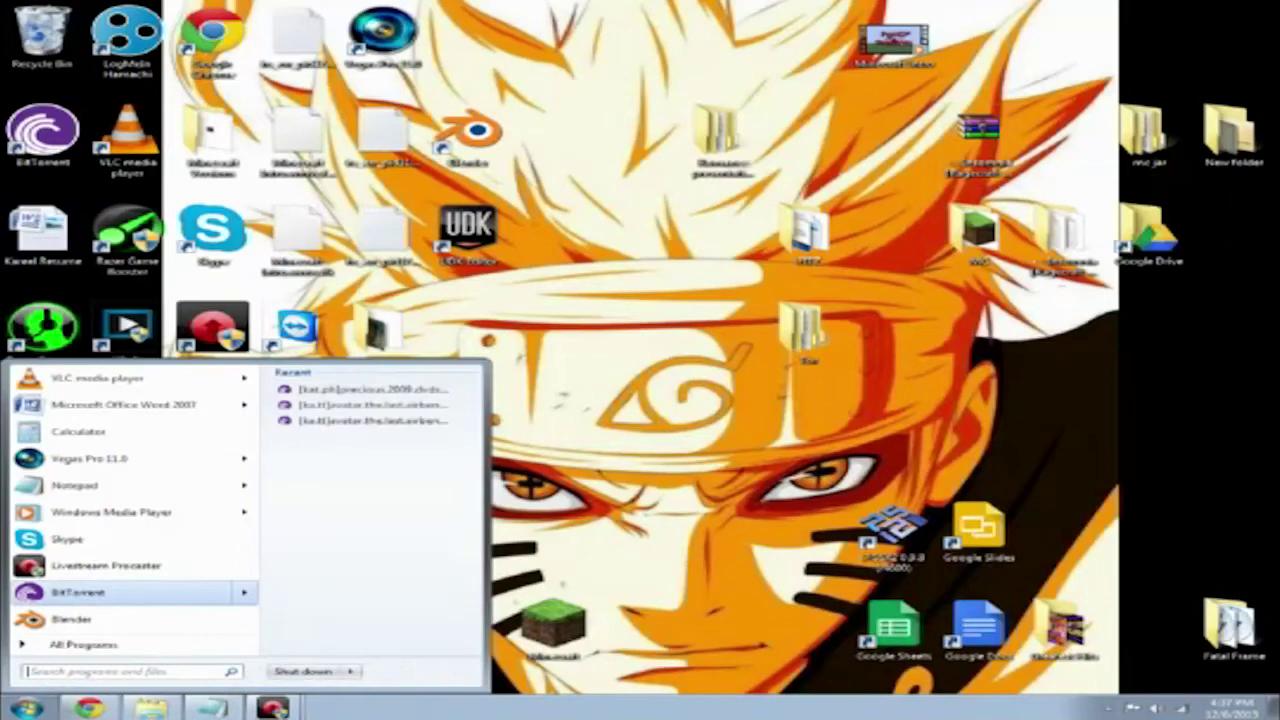
pyautogui.write('%appdata%')
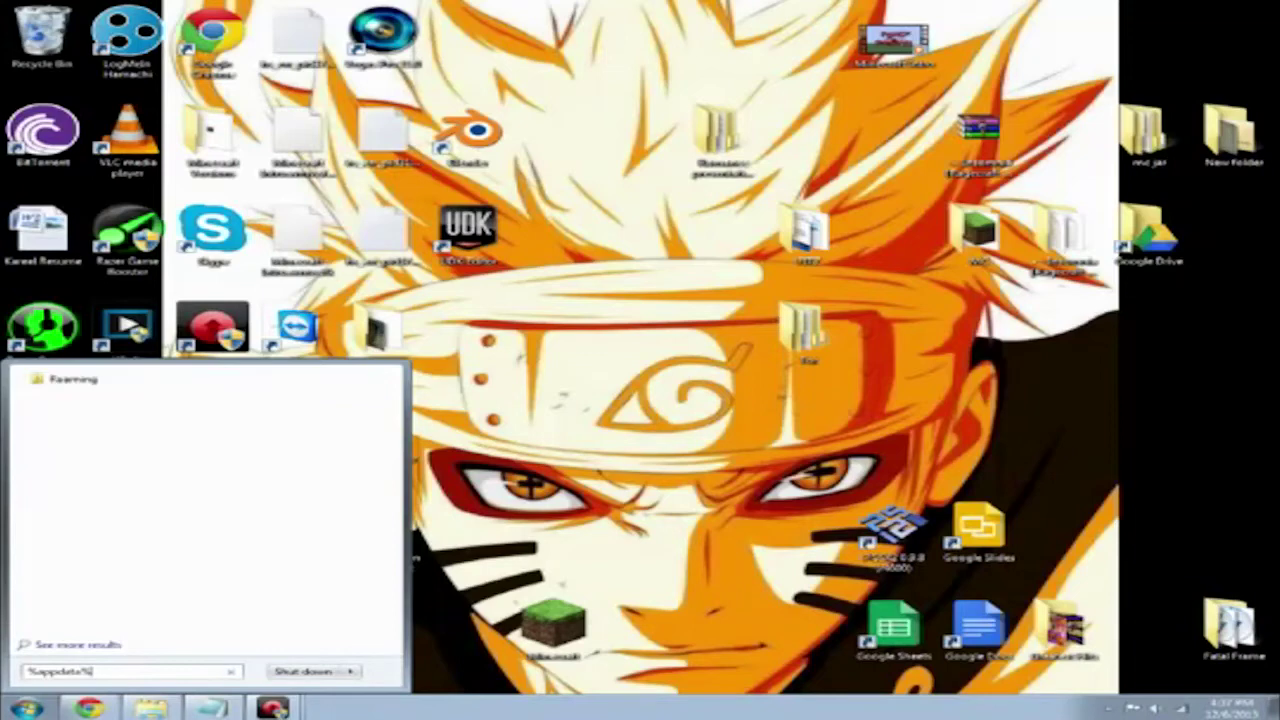
pyautogui.press('BackSpace')
pyautogui.press('BackSpace')
pyautogui.press('BackSpace')
pyautogui.press('BackSpace')
pyautogui.press('BackSpace')
pyautogui.press('BackSpace')
pyautogui.press('BackSpace')
pyautogui.press('BackSpace')
pyautogui.press('BackSpace')
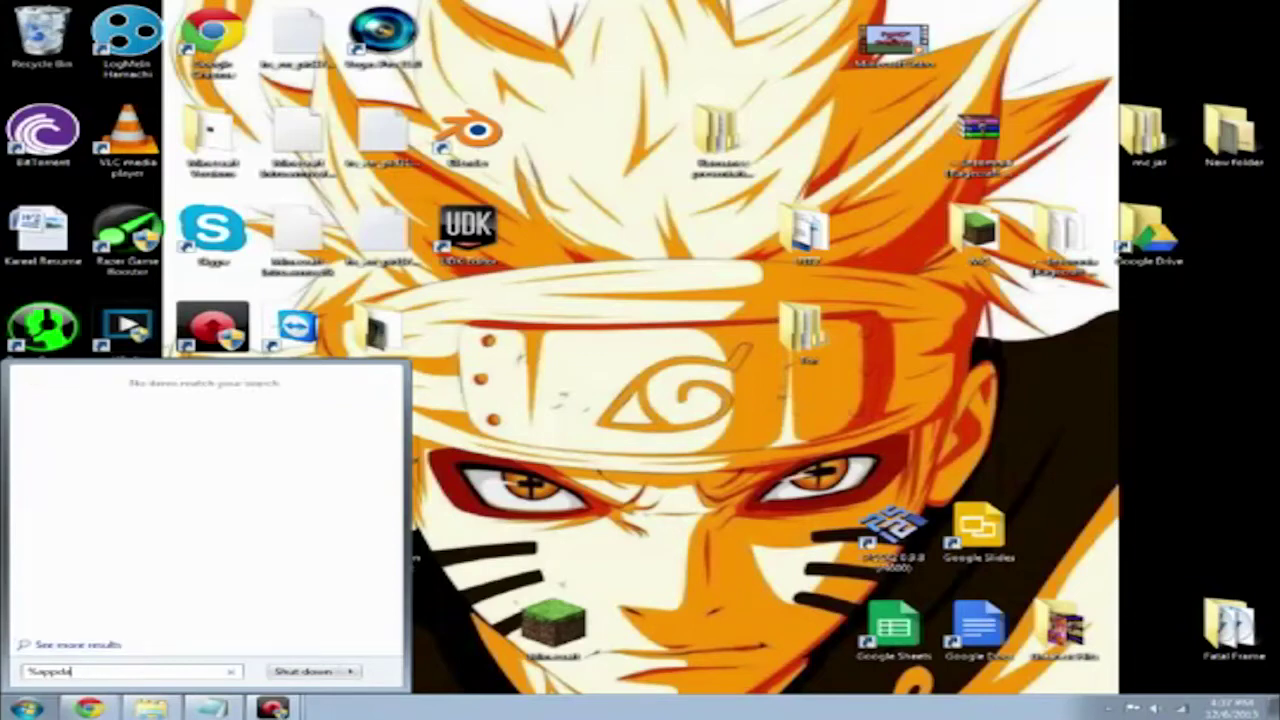
# Open %appdata% through the Run dialog and go to the saves folder inside .minecraft.
pyautogui.write('run')
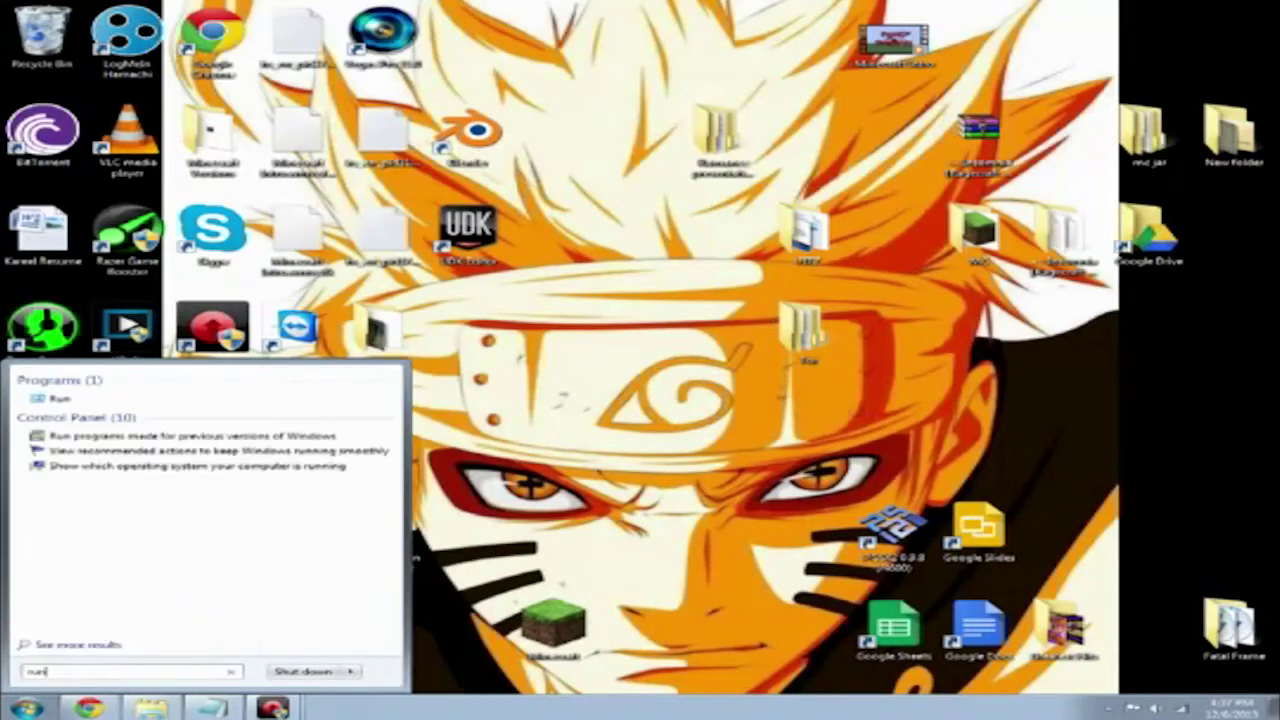
pyautogui.press('Return')
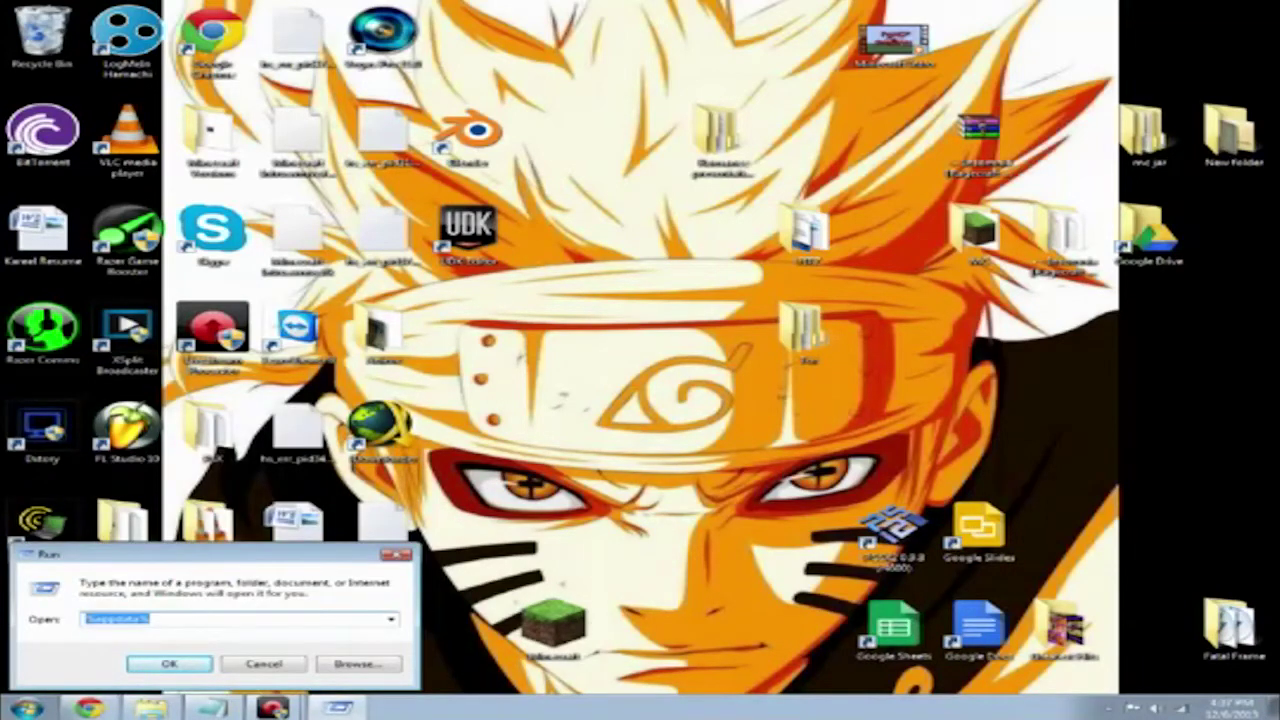
pyautogui.press('Return')
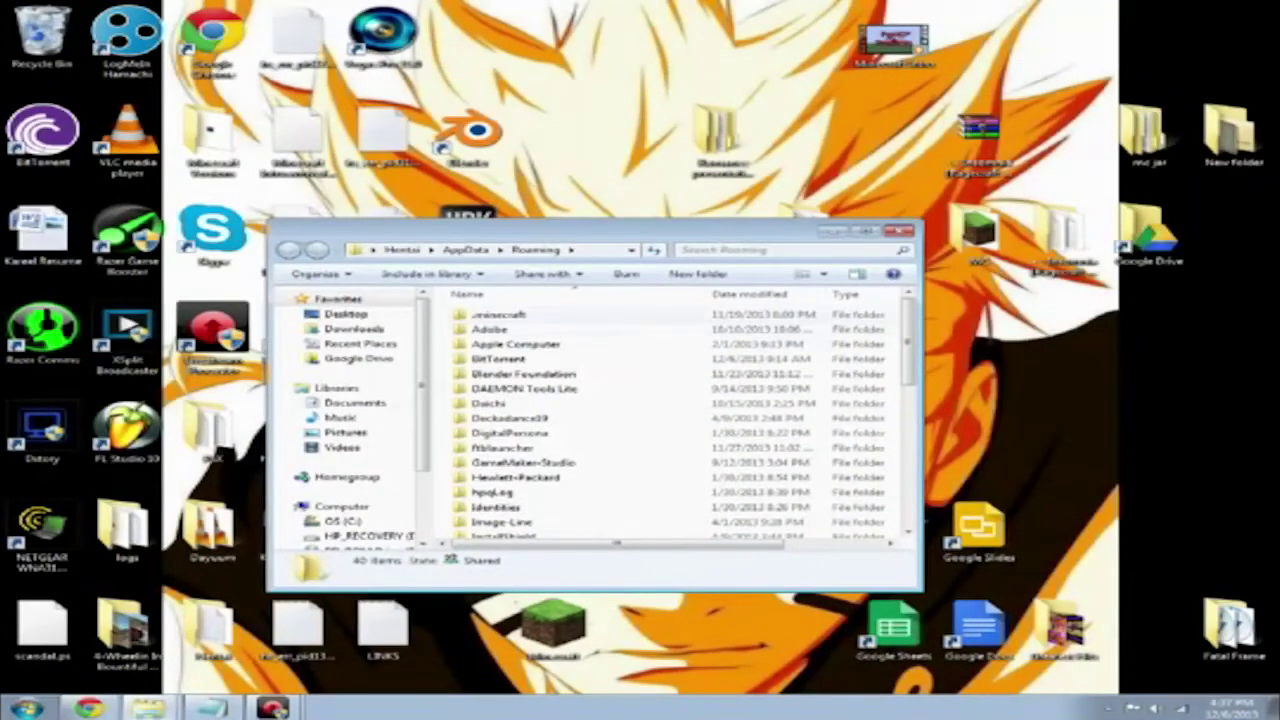
pyautogui.doubleClick(498, 314)
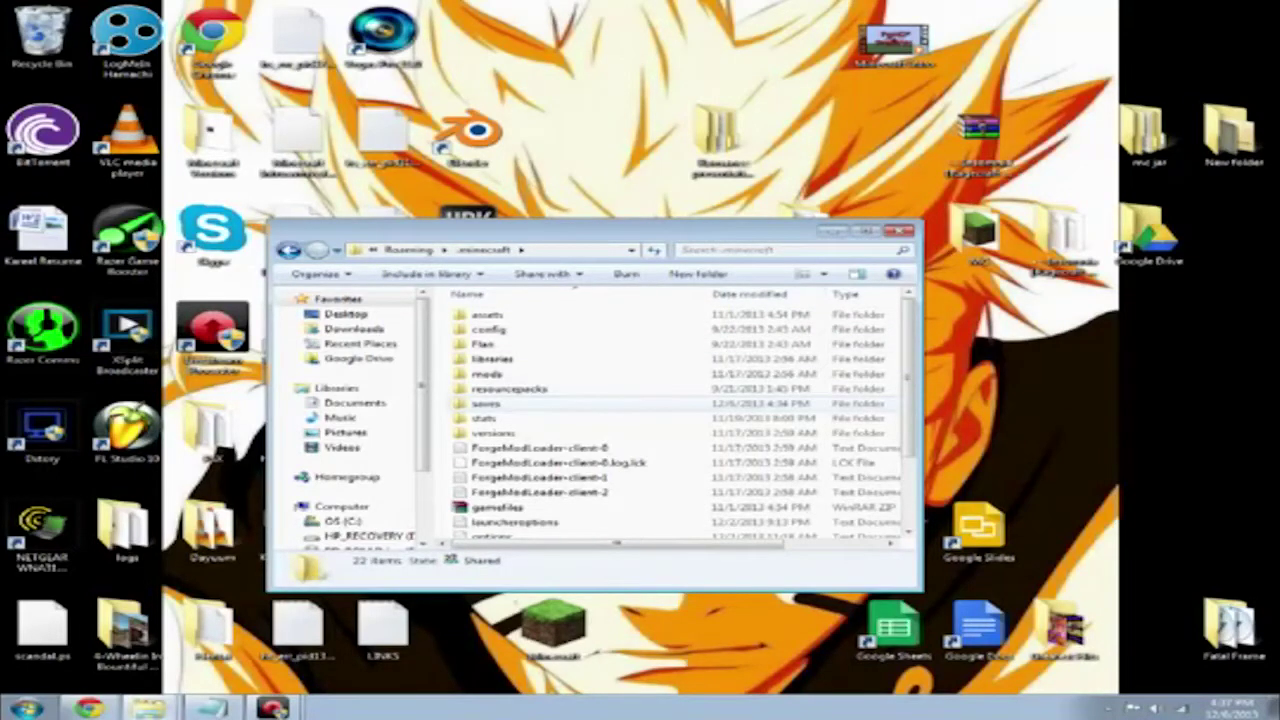
pyautogui.doubleClick(486, 403)
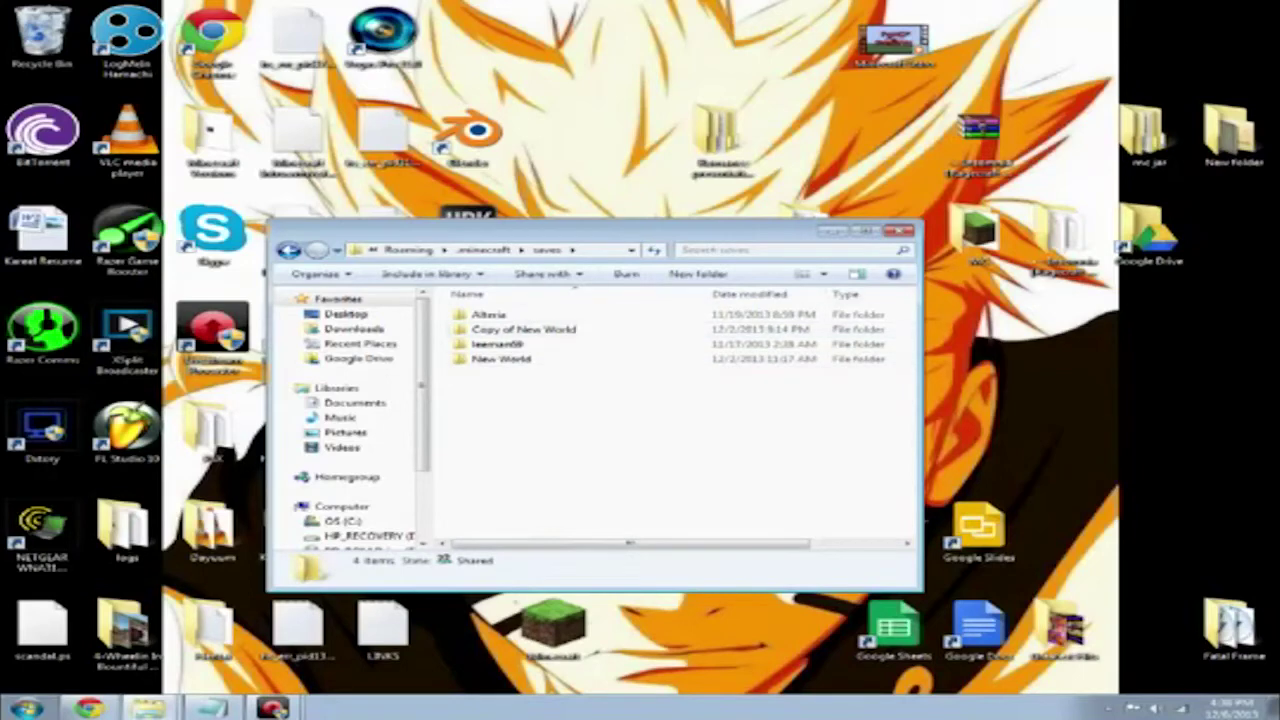
# Extract the Insomnia [Ragecraft II] folder from the desktop zip into the Minecraft saves folder and close both windows.
pyautogui.doubleClick(980, 140)
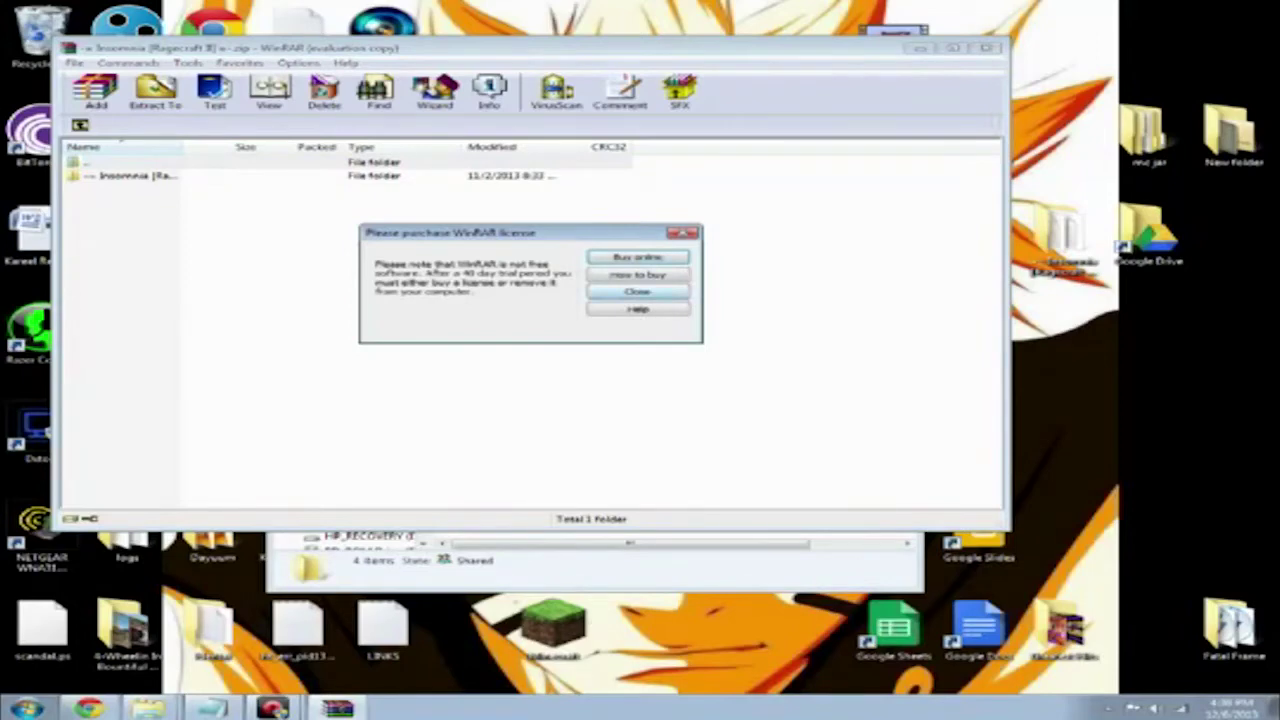
pyautogui.click(638, 292)
pyautogui.moveTo(410, 48); pyautogui.dragTo(790, 131)
pyautogui.moveTo(877, 131); pyautogui.dragTo(1107, 151)
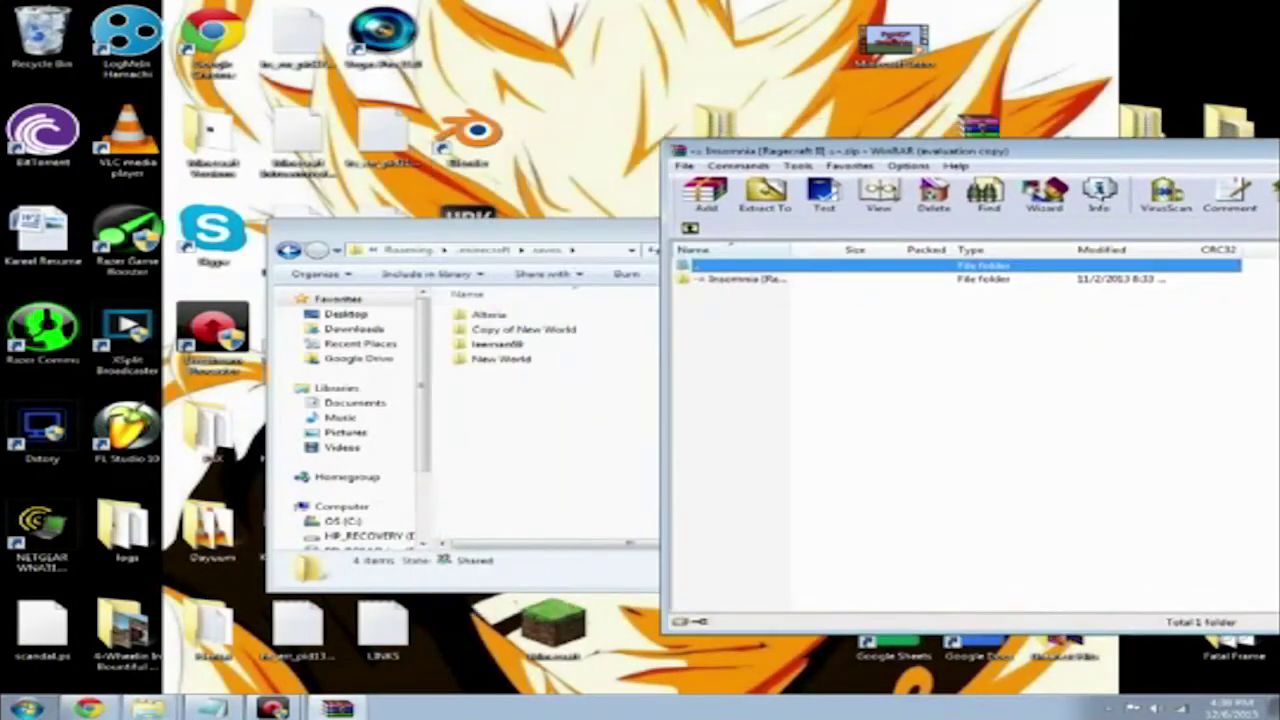
pyautogui.click(746, 279)
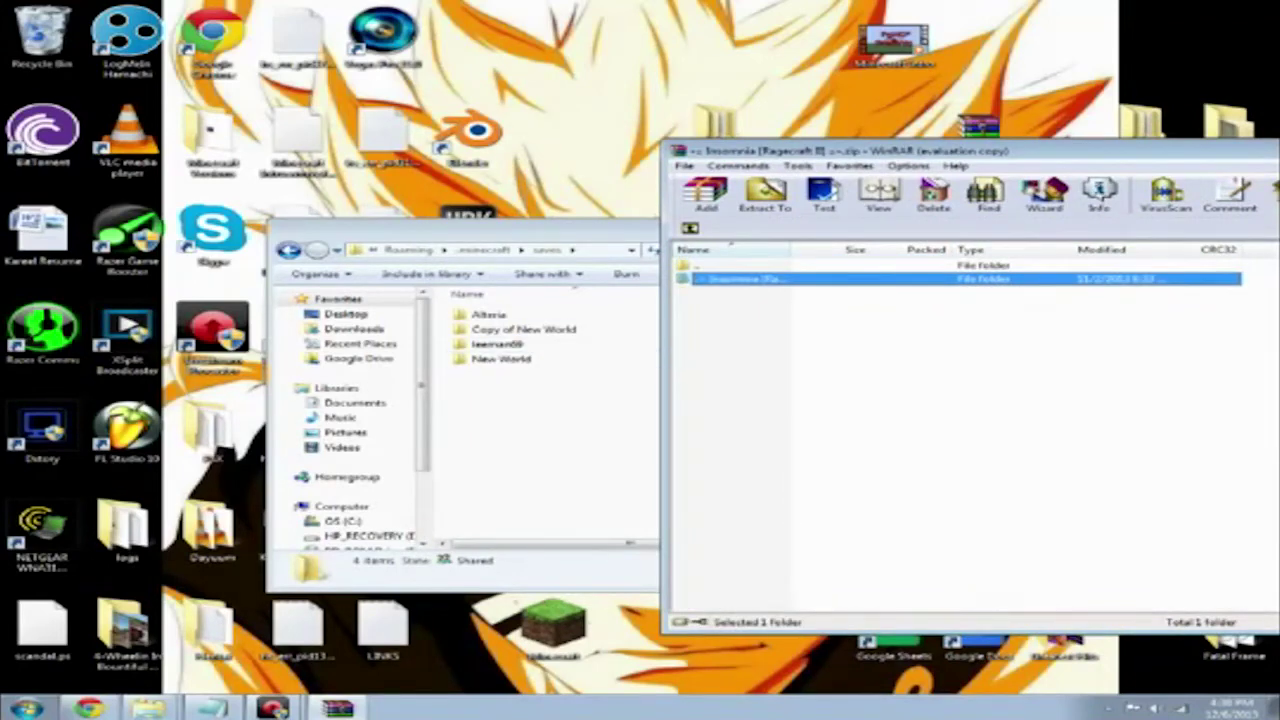
pyautogui.moveTo(746, 279); pyautogui.dragTo(555, 383)
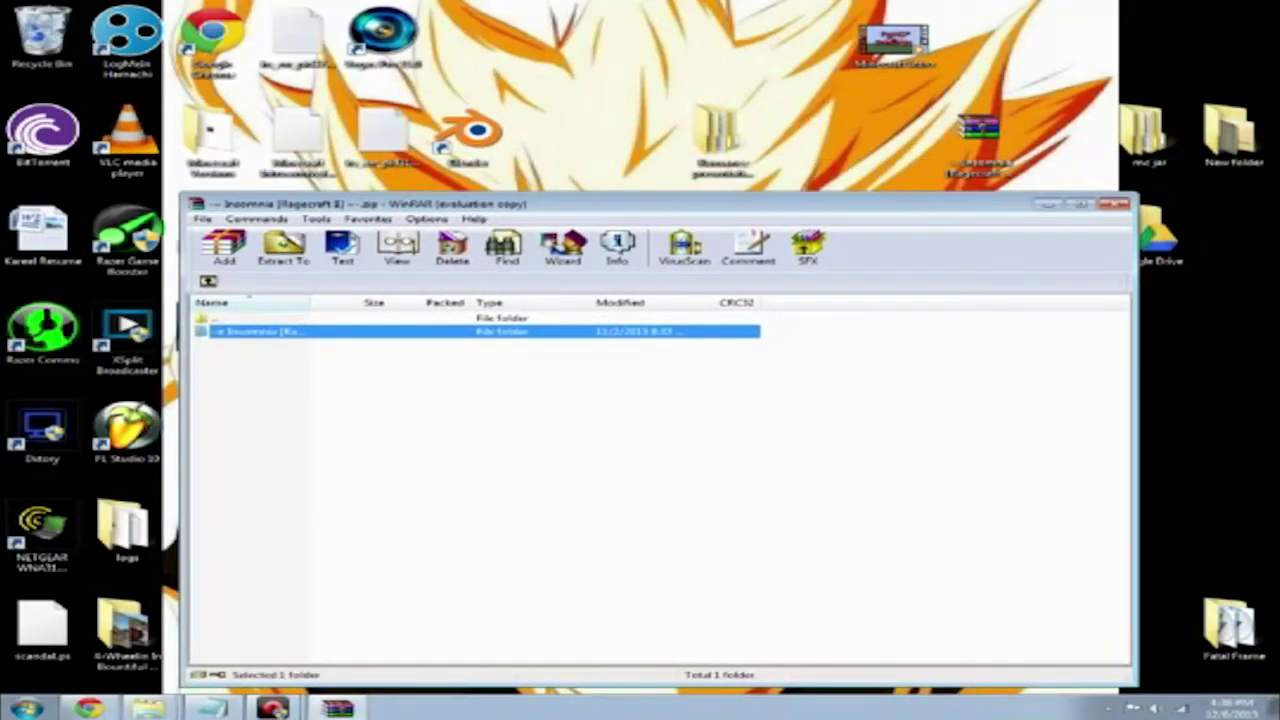
pyautogui.click(1114, 204)
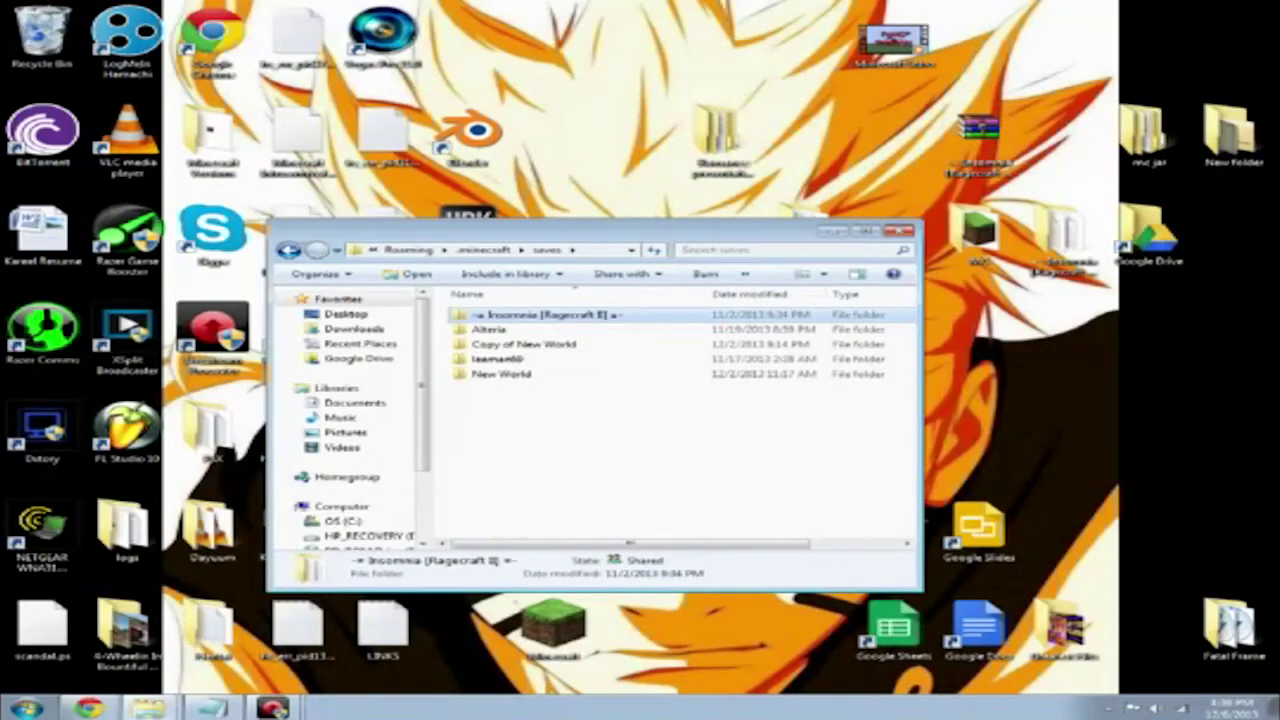
pyautogui.click(899, 230)
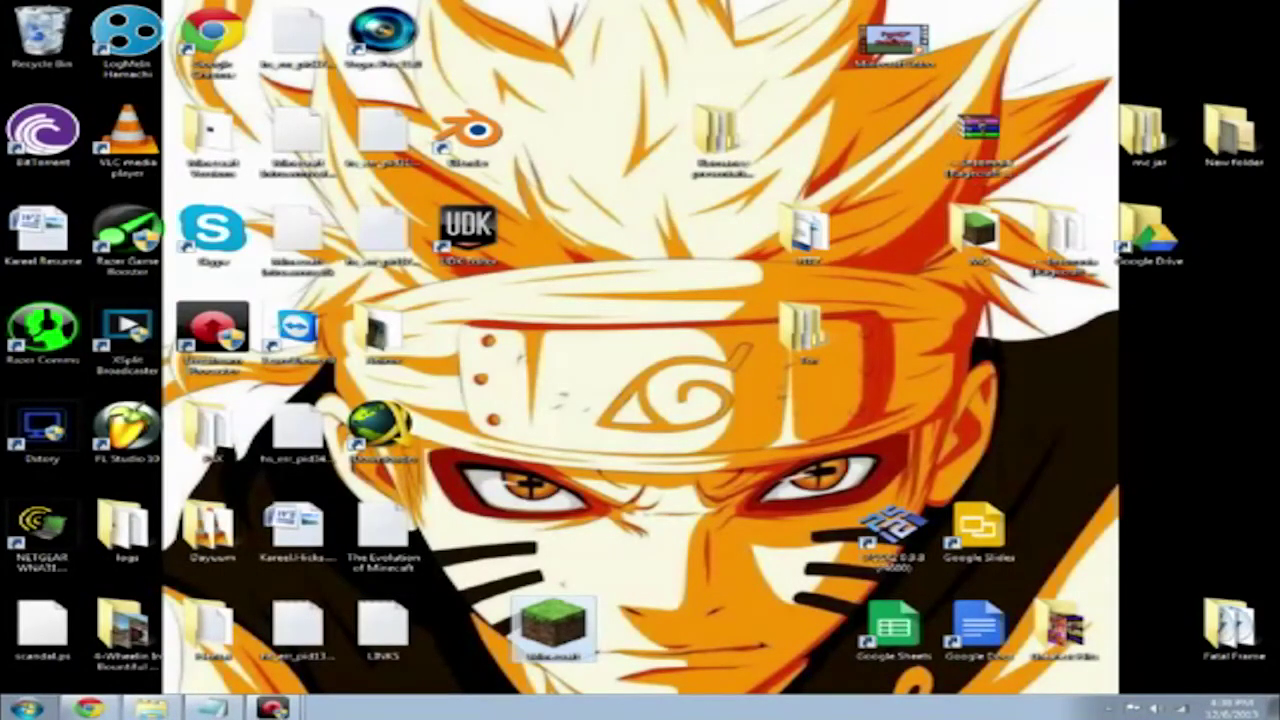
# Start Minecraft 1.7.2 through the Minecraft Launcher and close the launcher window.
pyautogui.doubleClick(553, 625)
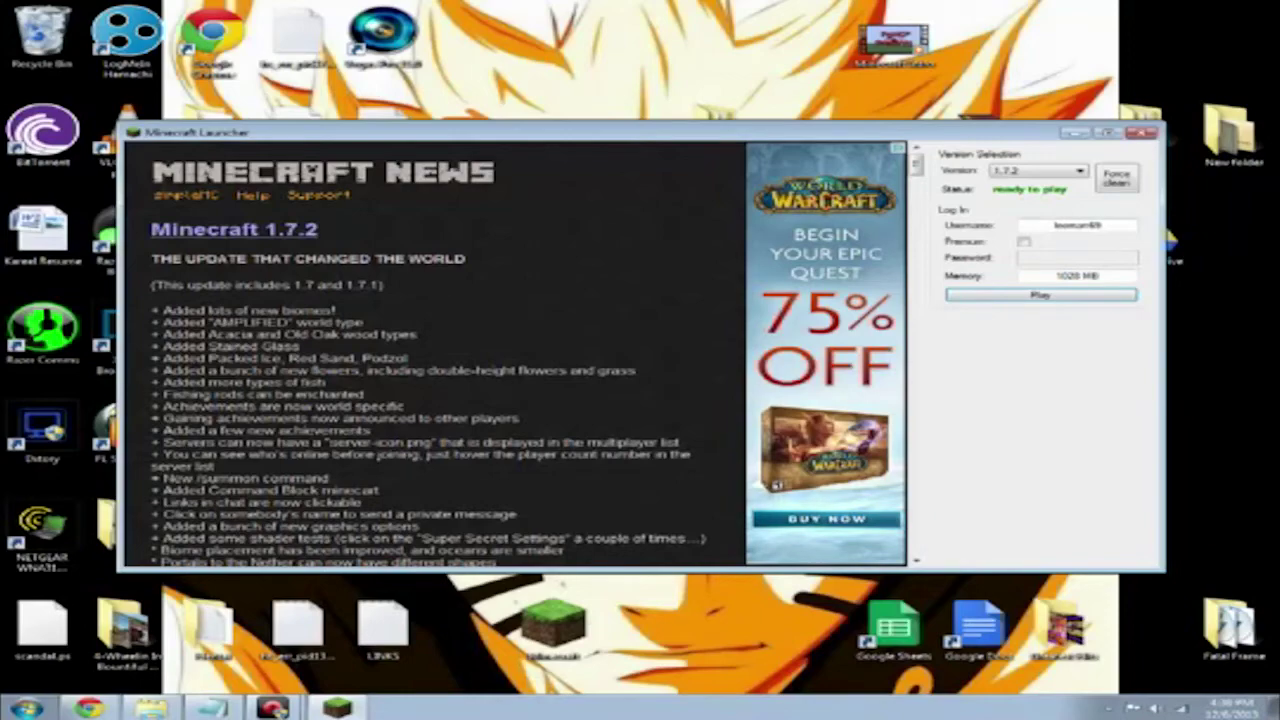
pyautogui.scroll(-10, 430, 350)
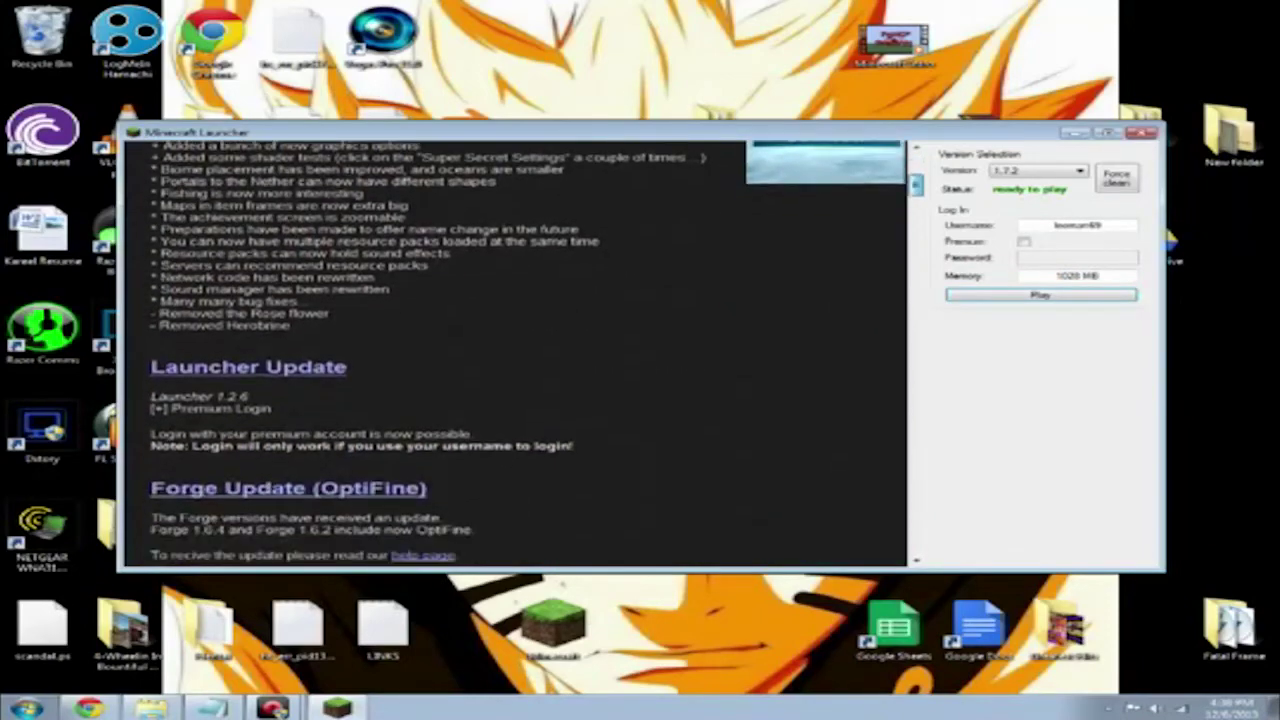
pyautogui.moveTo(916, 185); pyautogui.dragTo(916, 189)
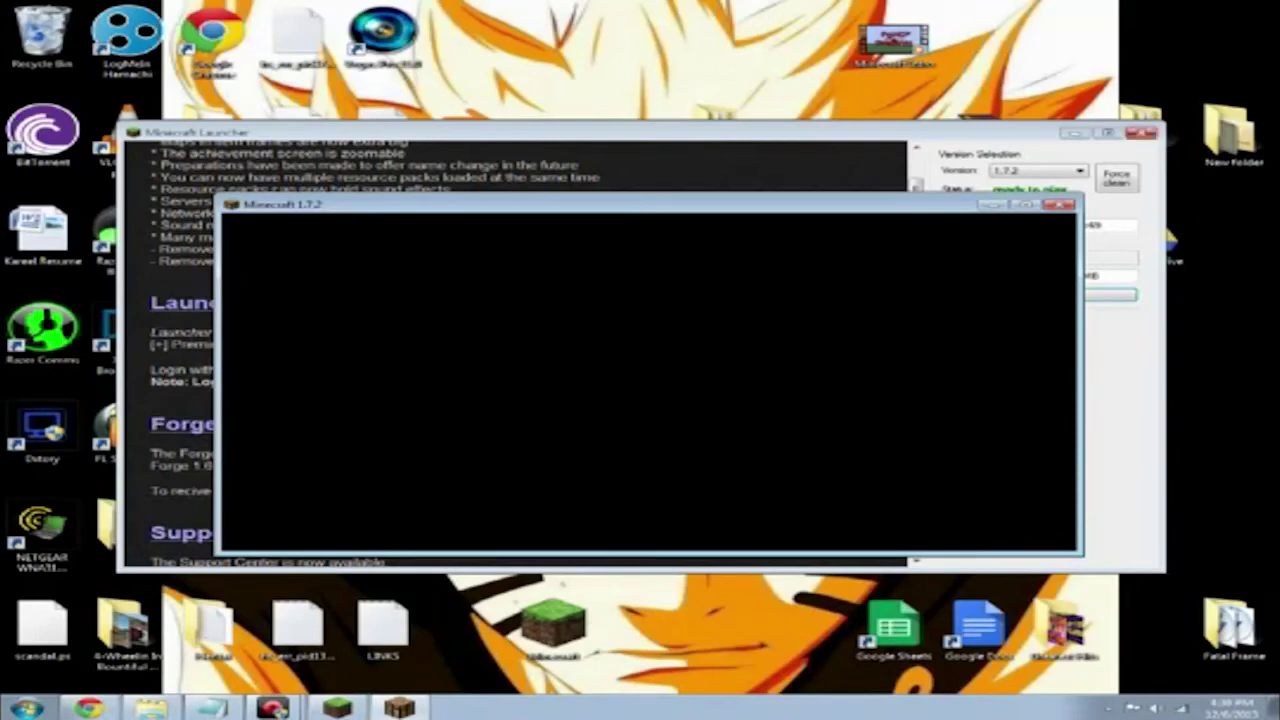
pyautogui.click(1141, 132)
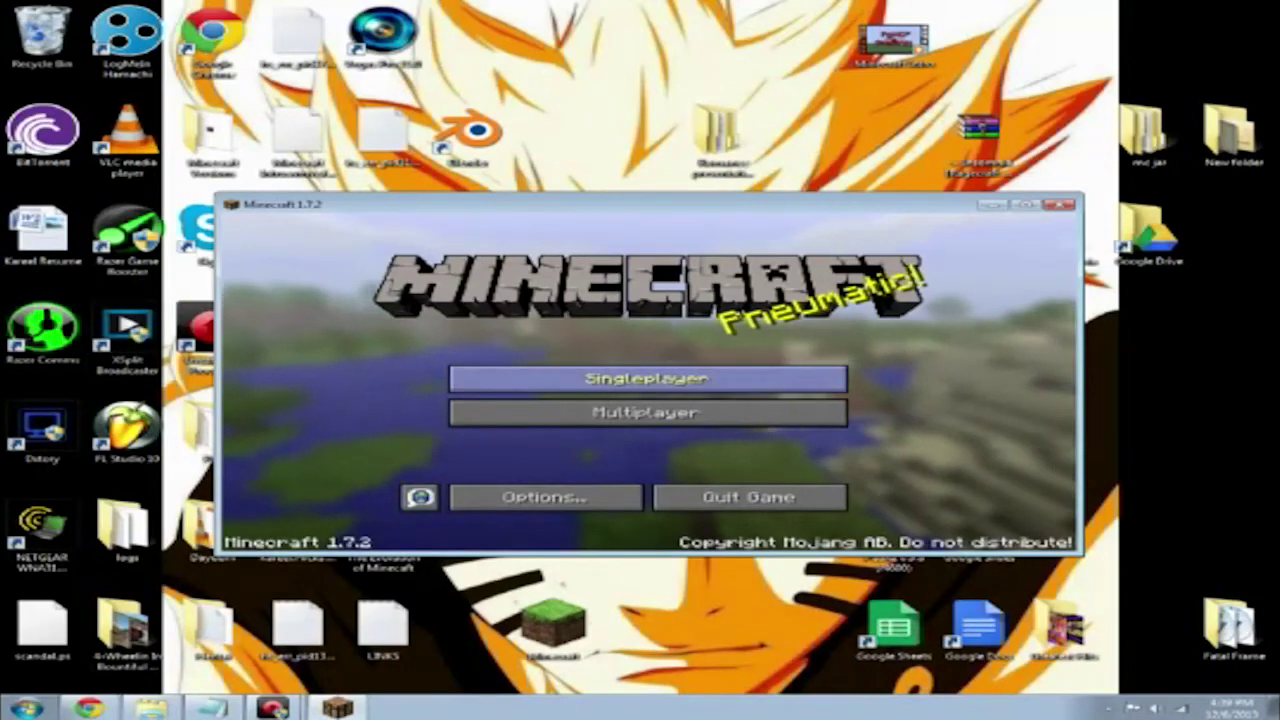
# Load the Insomnia [Ragecraft II] world in singleplayer mode.
pyautogui.click(647, 378)
pyautogui.scroll(-2, 660, 358)
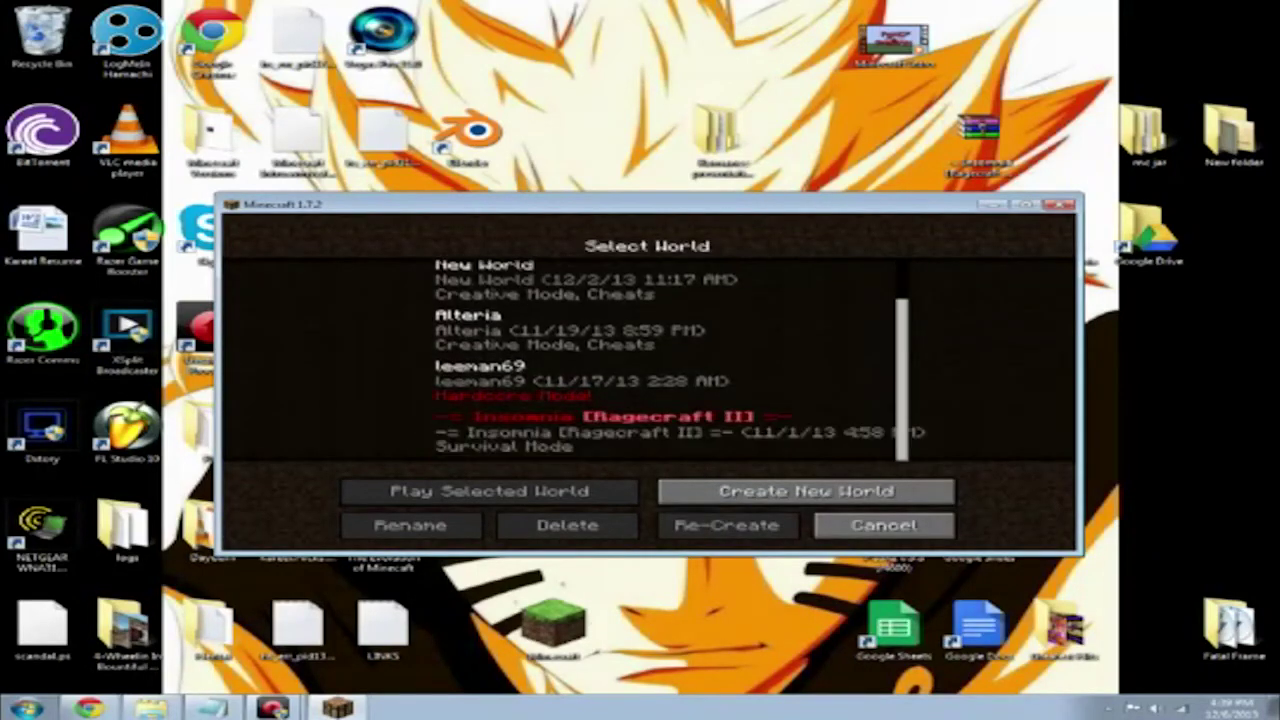
pyautogui.click(648, 432)
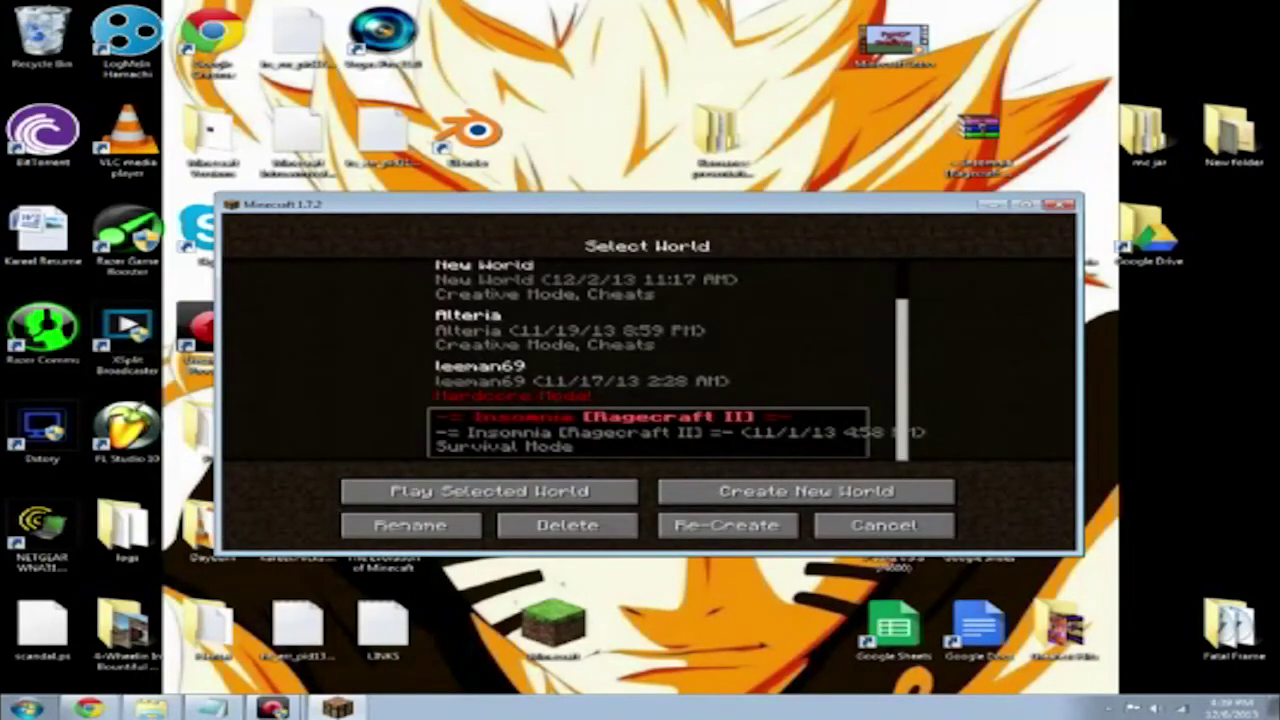
pyautogui.click(489, 491)
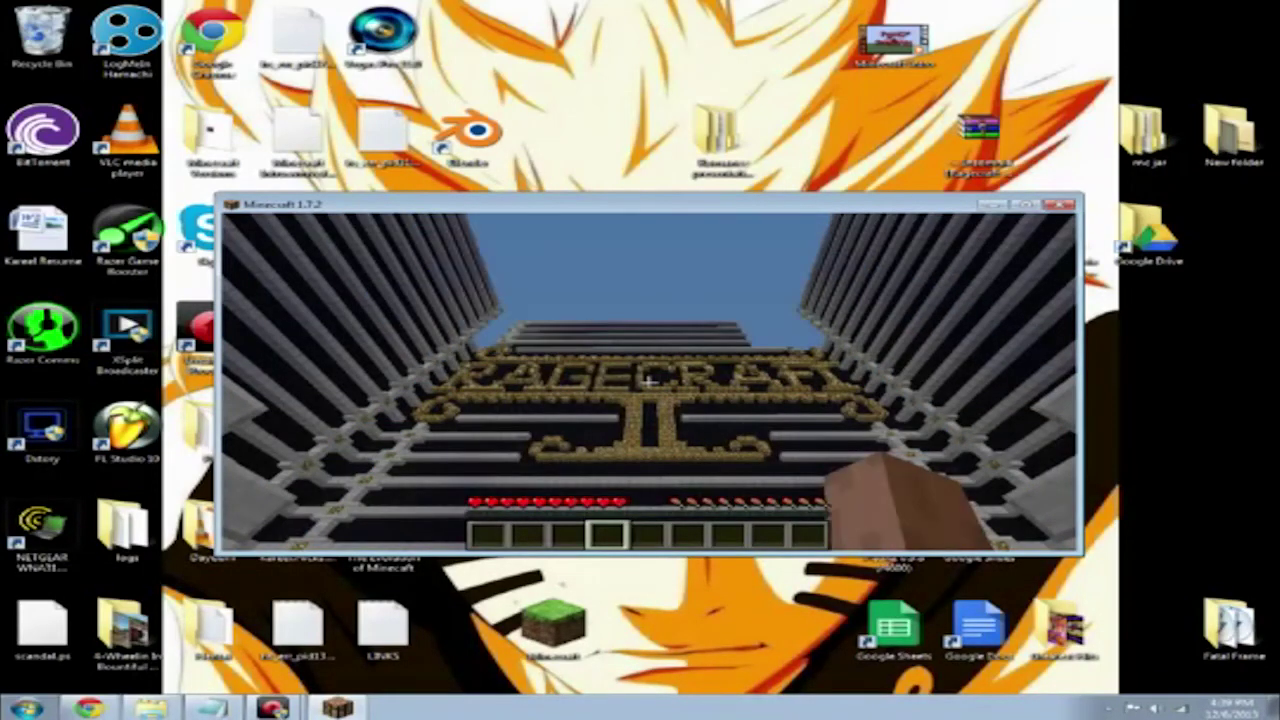
# Walk around the map's spawn area and examine the floor, the framed books and signs, and the Ragecraft II wall.
pyautogui.press('w')
pyautogui.moveTo(648, 380)
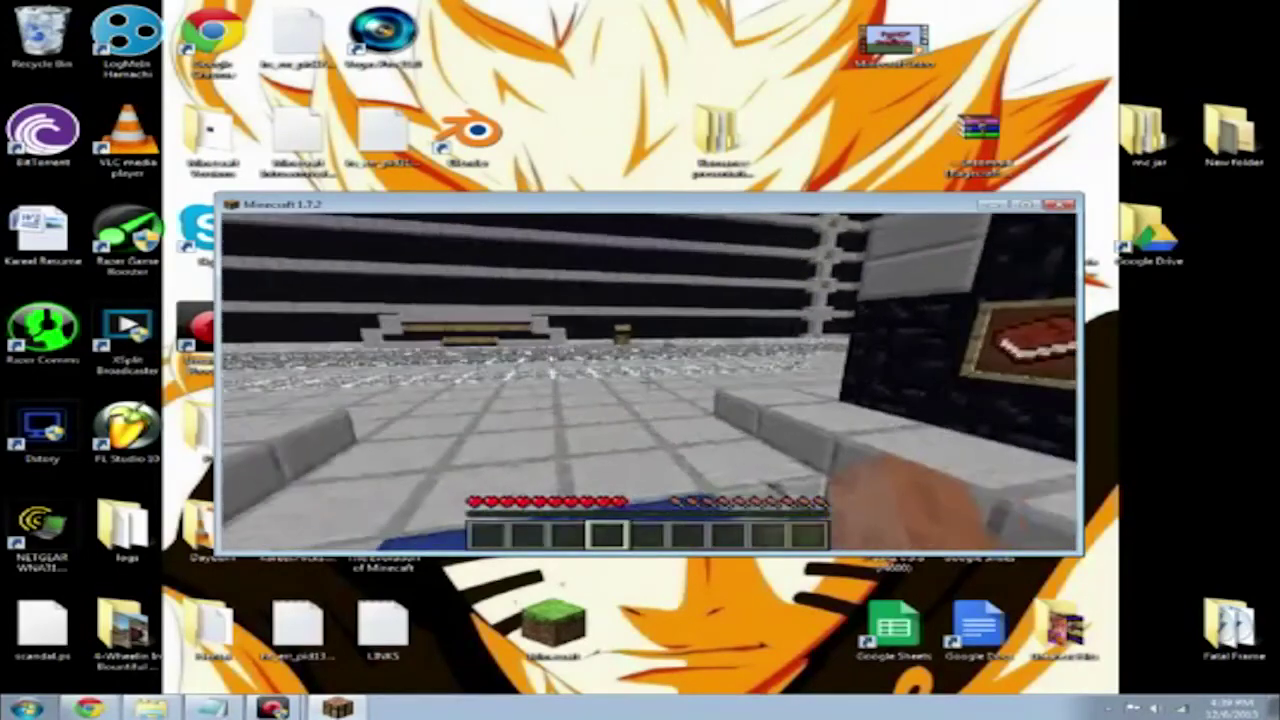
pyautogui.press('w')
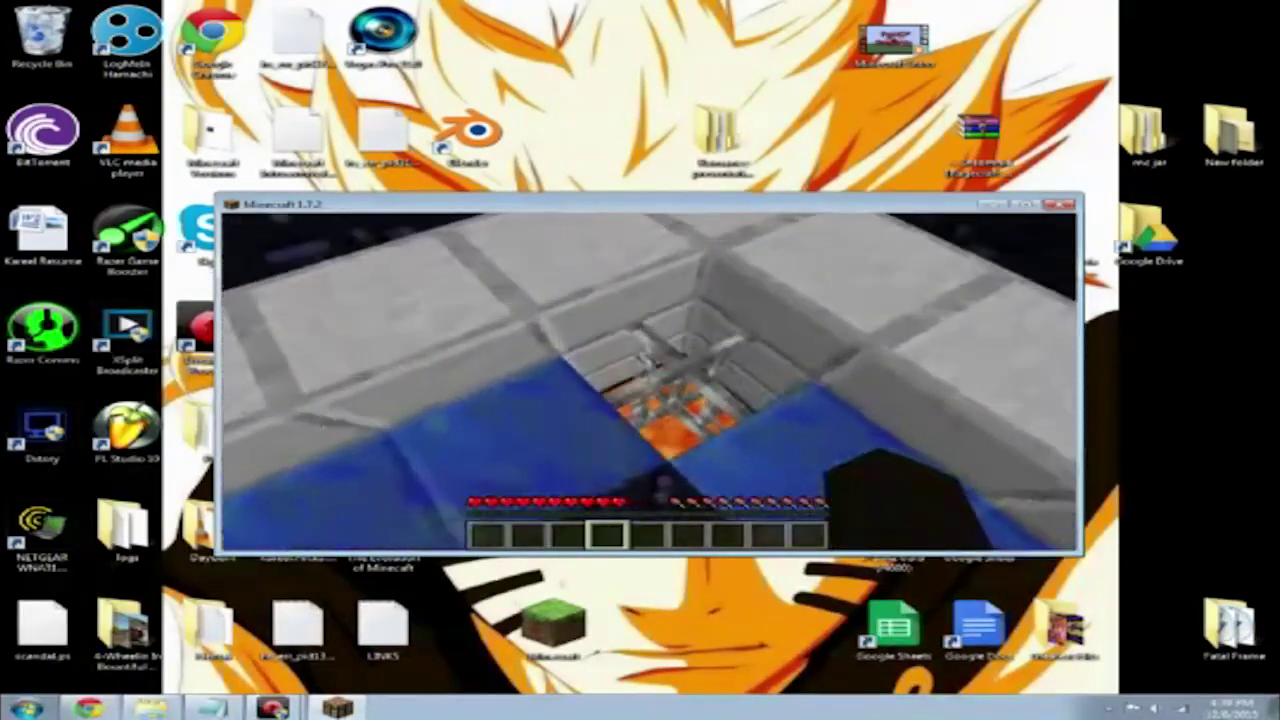
pyautogui.press('w')
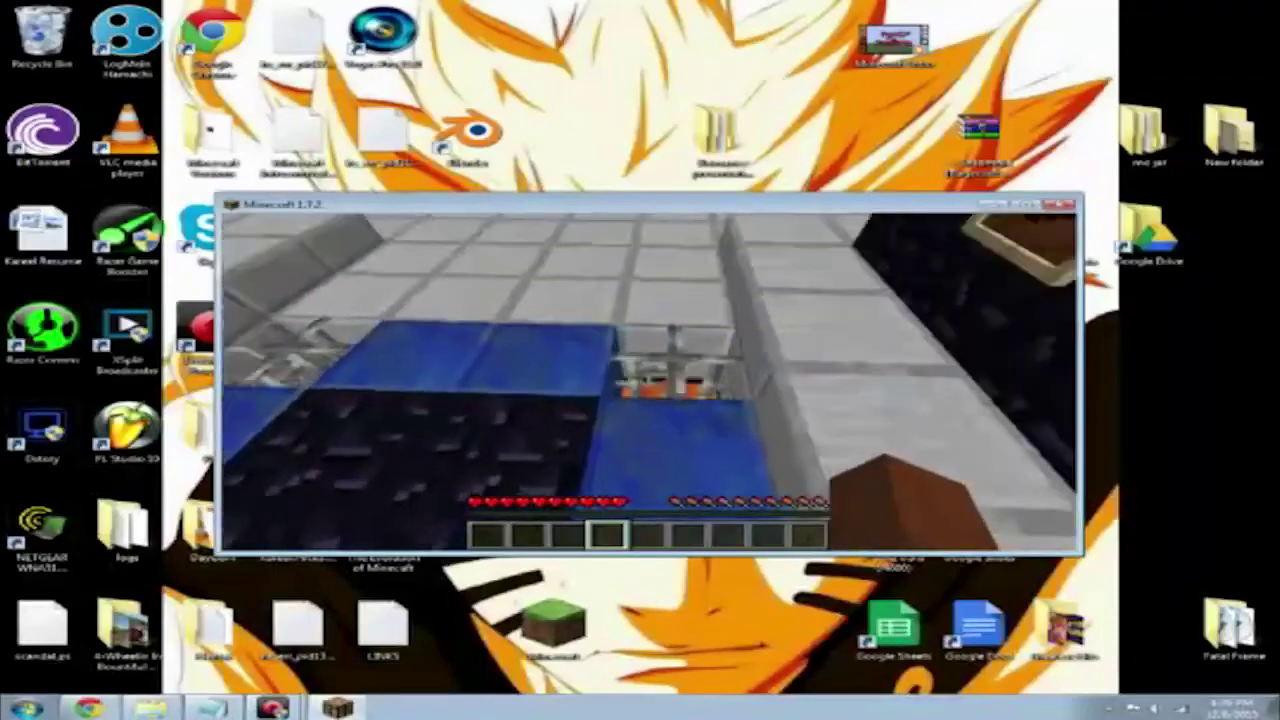
pyautogui.press('w')
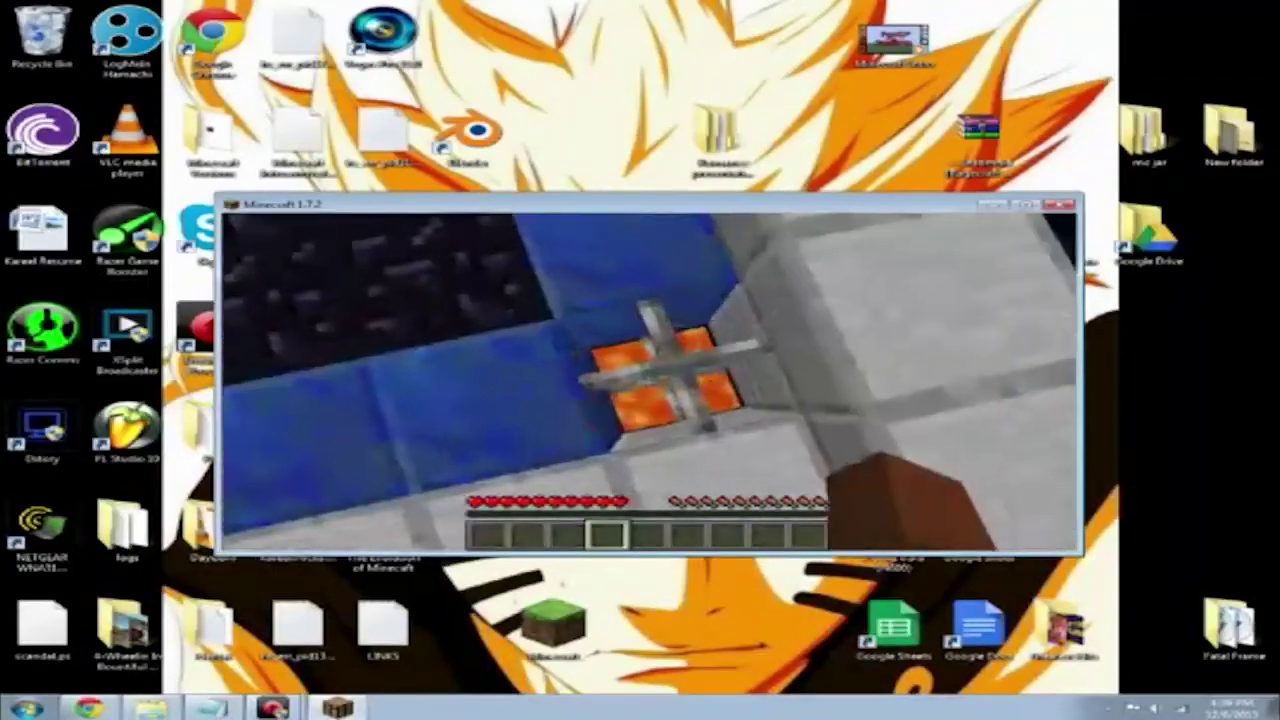
pyautogui.press('w')
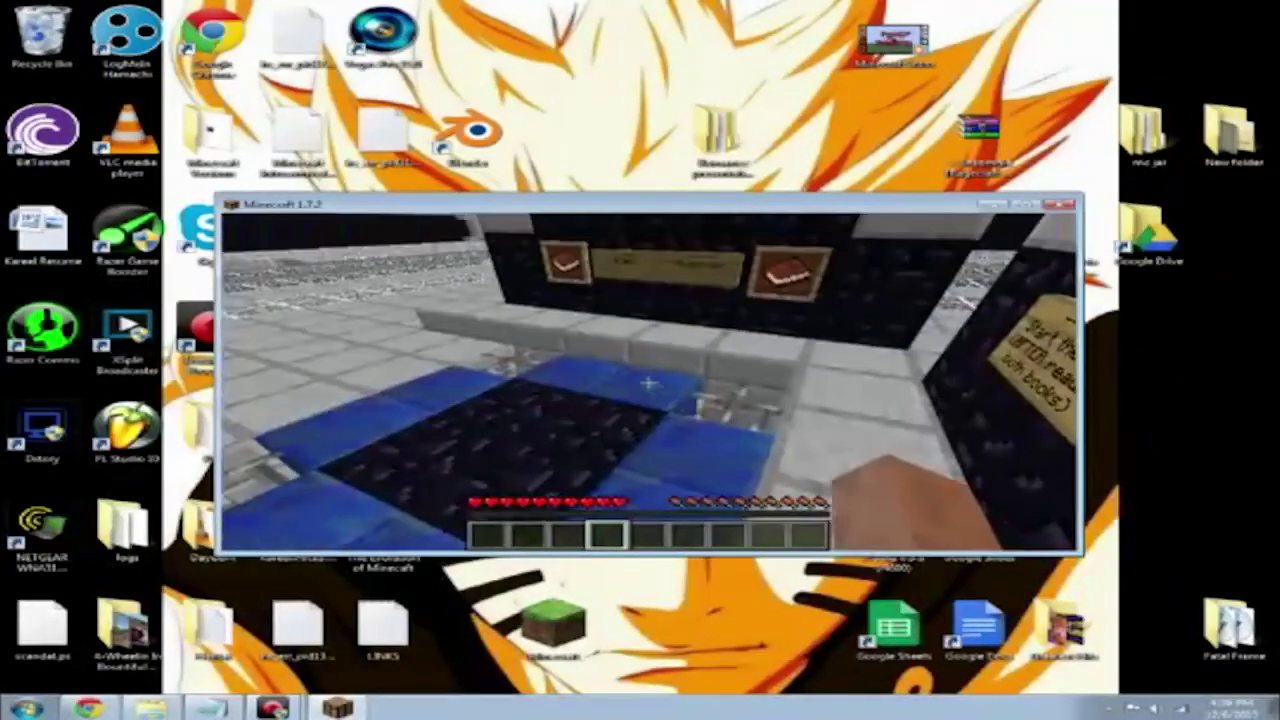
pyautogui.press('w')
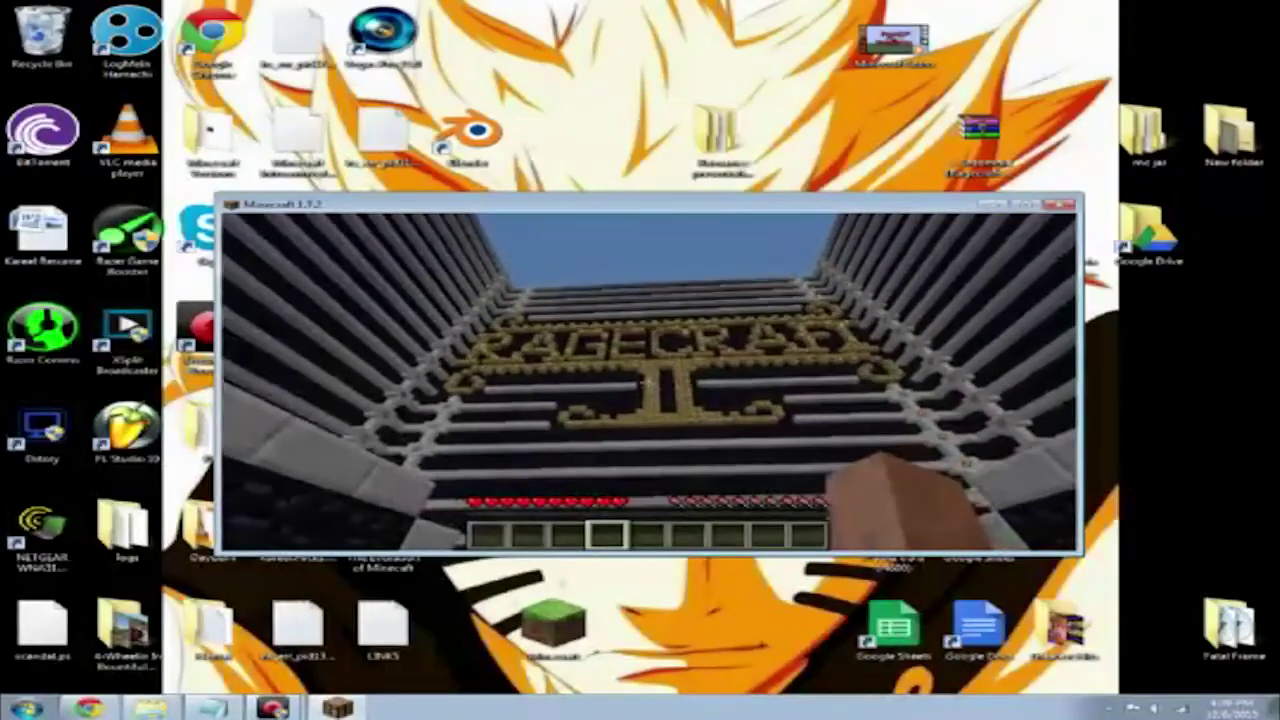